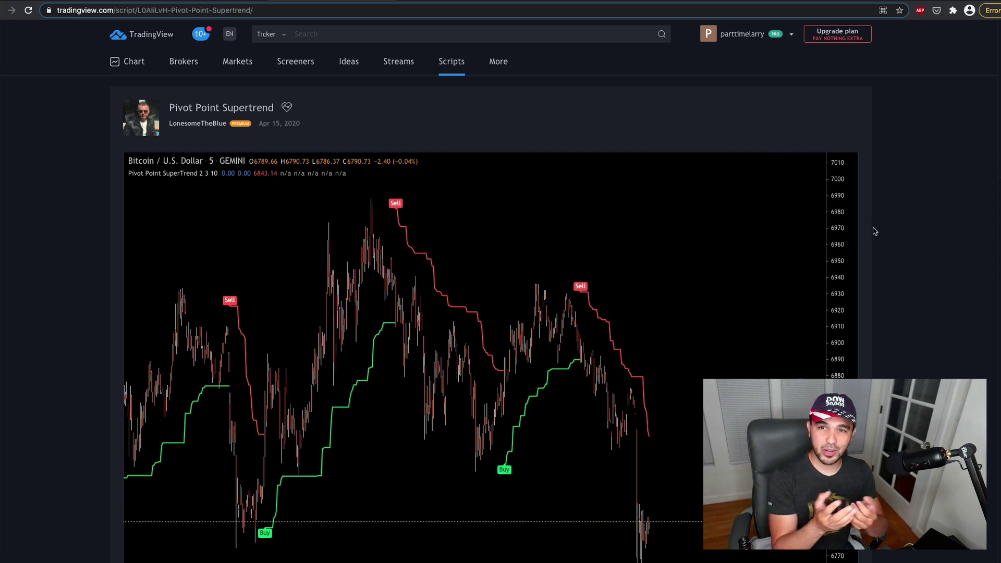
- Scroll down through the Pivot Point Supertrend source code and back up
scroll(874, 231, "down", 20)
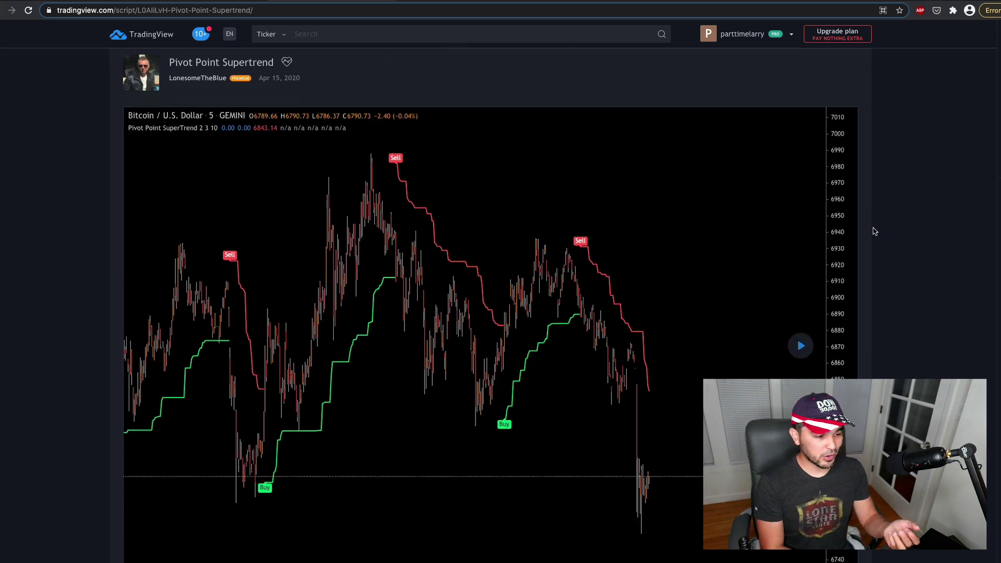
scroll(874, 231, "down", 5)
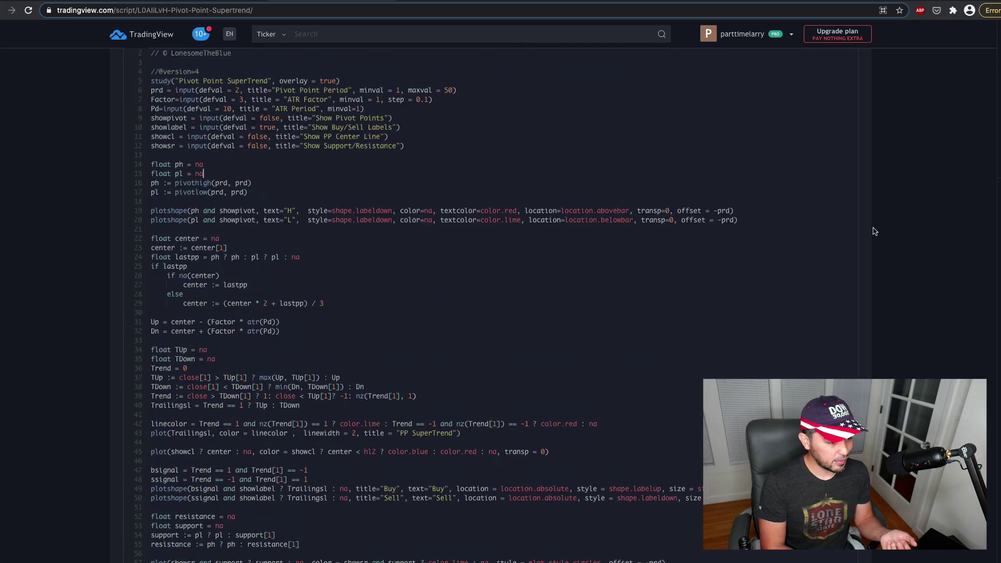
scroll(871, 230, "up", 4)
scroll(465, 456, "up", 20)
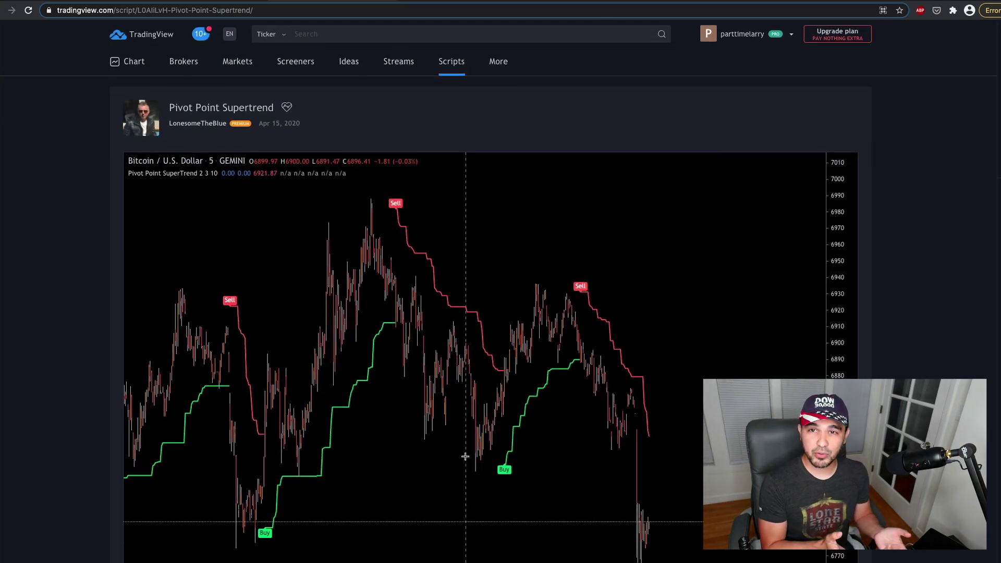
- Switch to the CCXT GitHub README and scroll it briefly
left_click(113, 3)
scroll(687, 356, "up", 2)
scroll(687, 356, "down", 2)
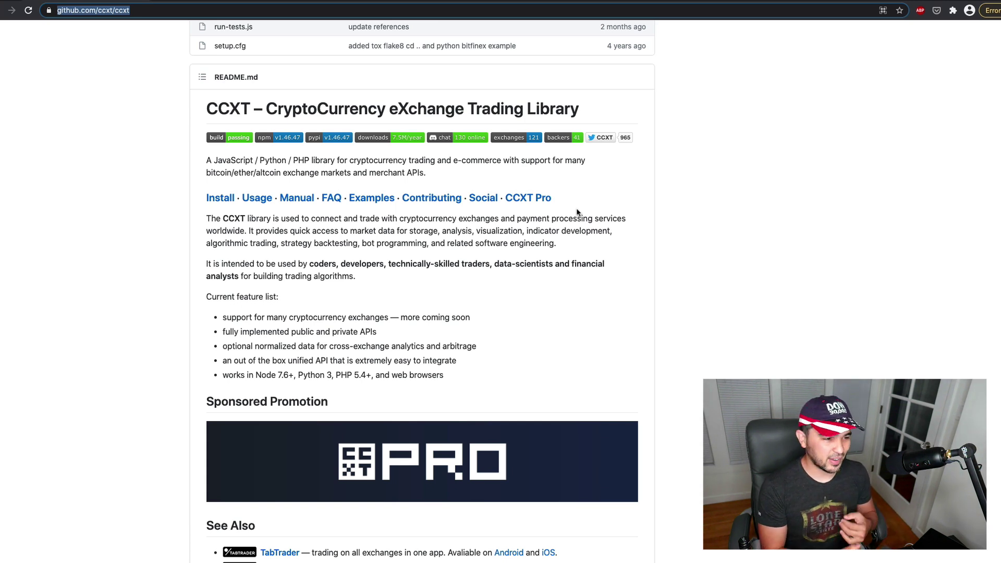
- Scroll through the CCXT README's exchange tables
scroll(577, 212, "down", 8)
scroll(577, 212, "up", 4)
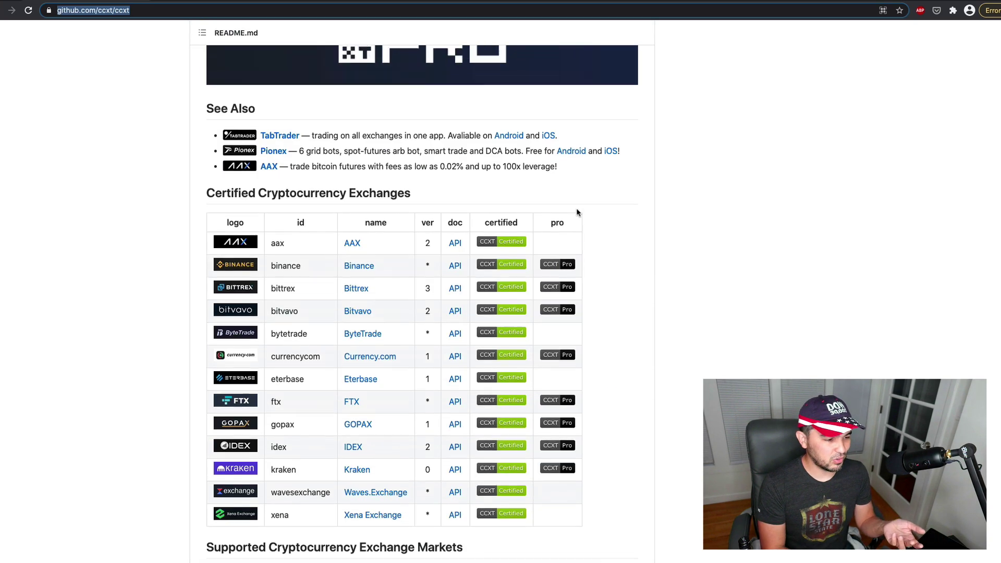
scroll(576, 211, "down", 10)
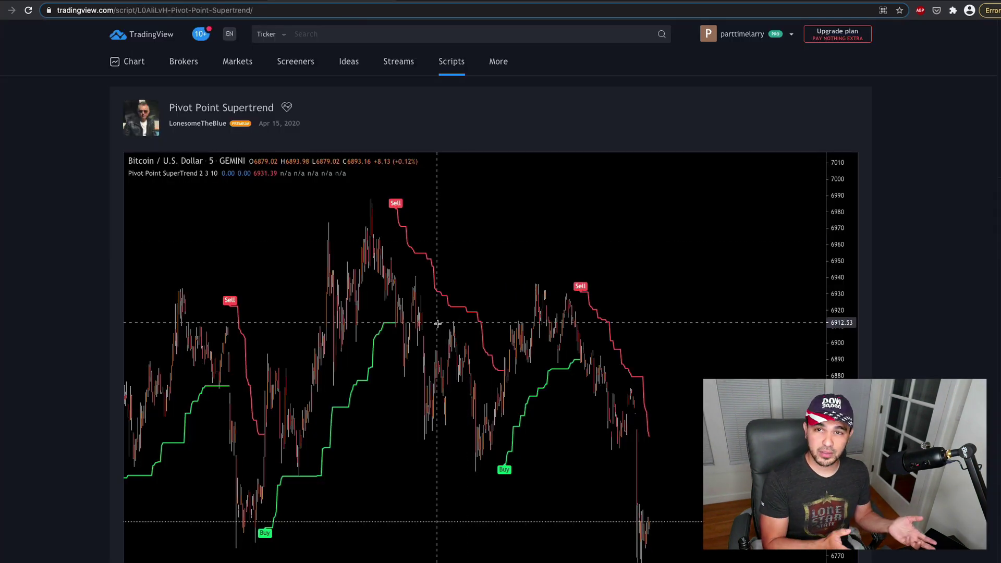
- Scroll down and back up through the TradingView script page
scroll(449, 402, "down", 5)
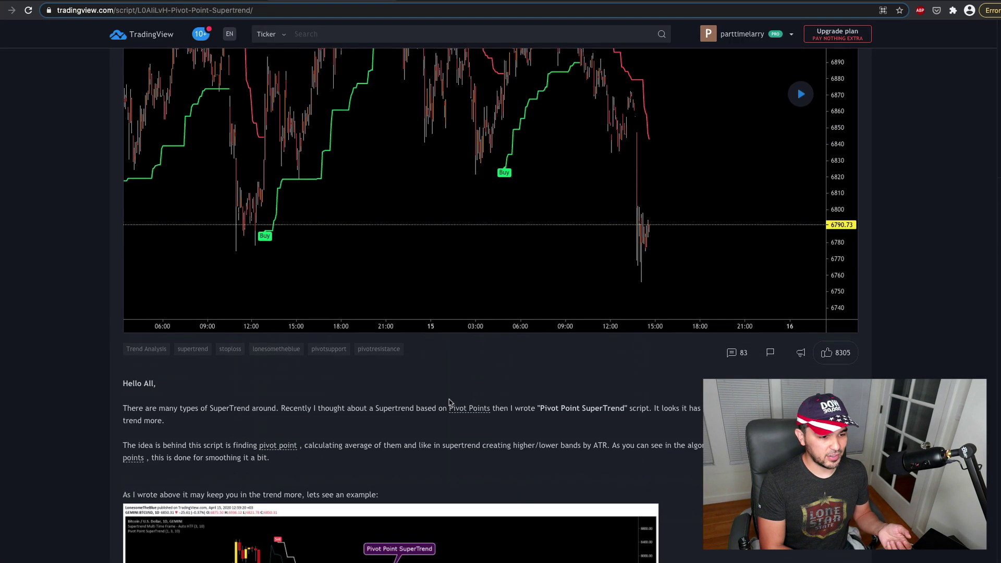
scroll(449, 403, "up", 4)
scroll(484, 437, "down", 2)
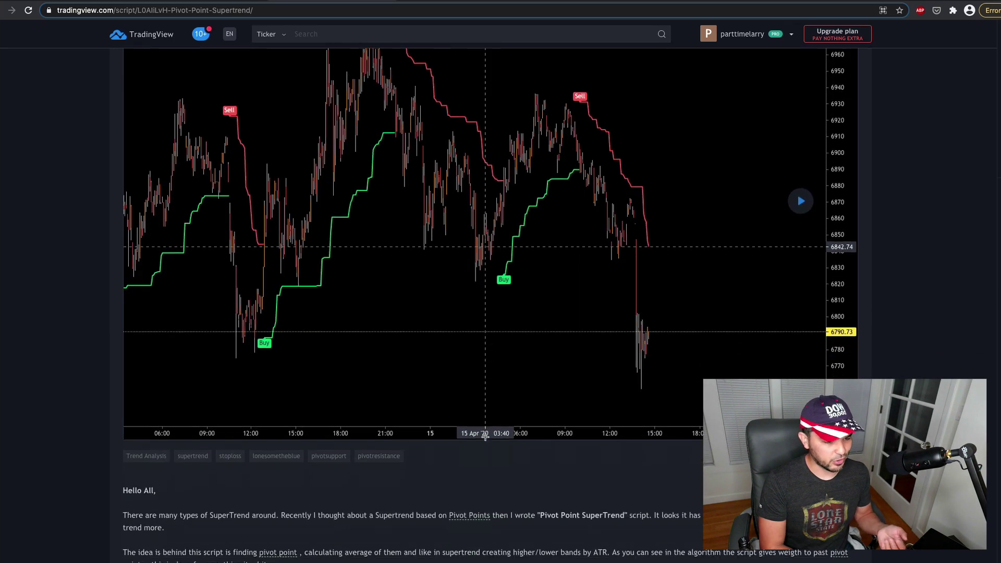
scroll(484, 437, "down", 8)
scroll(746, 433, "up", 3)
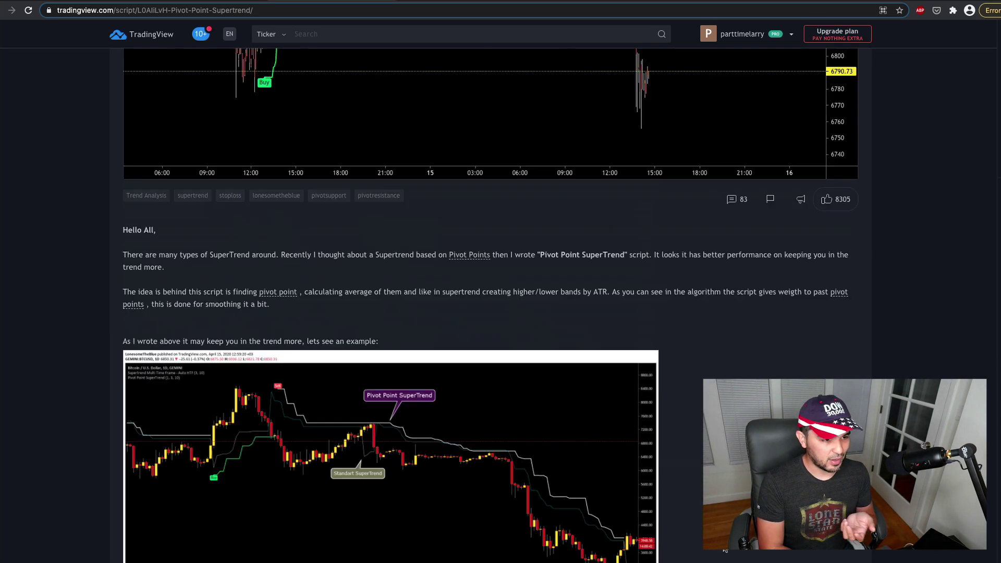
scroll(724, 550, "up", 5)
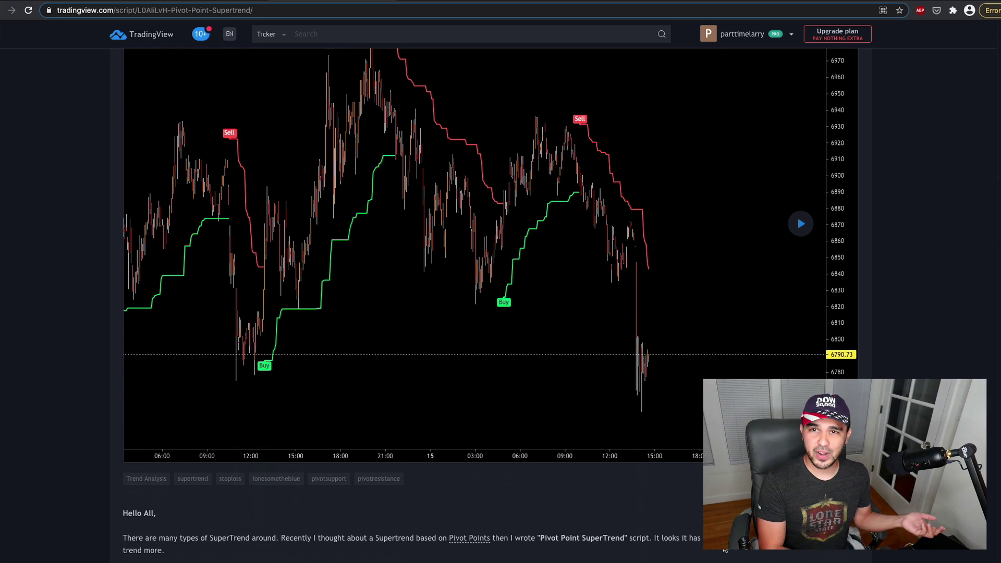
scroll(724, 549, "up", 2)
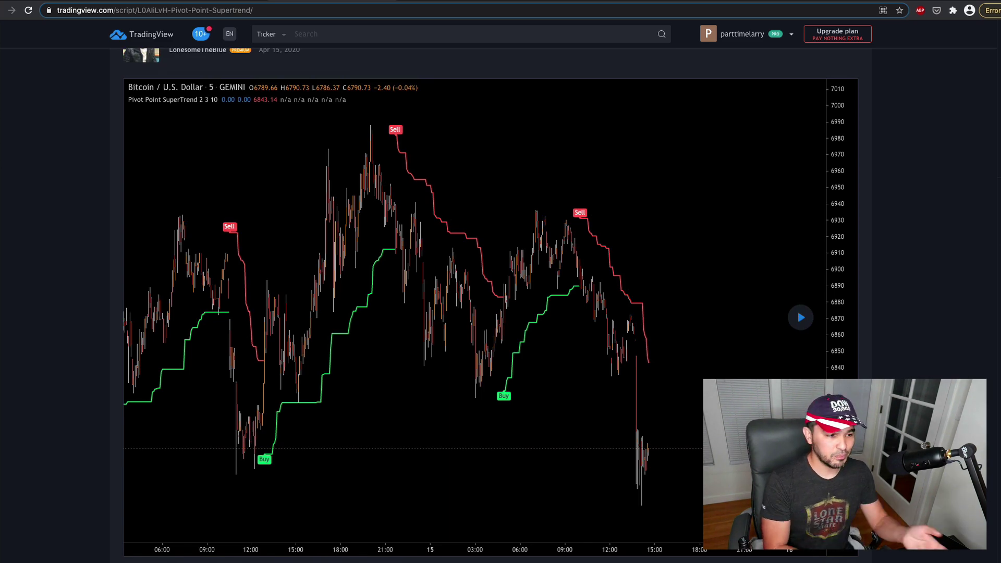
- Pan the chart right to show earlier price history, back to 14 Apr
left_click_drag(523, 404, 681, 405)
left_click_drag(542, 404, 654, 404)
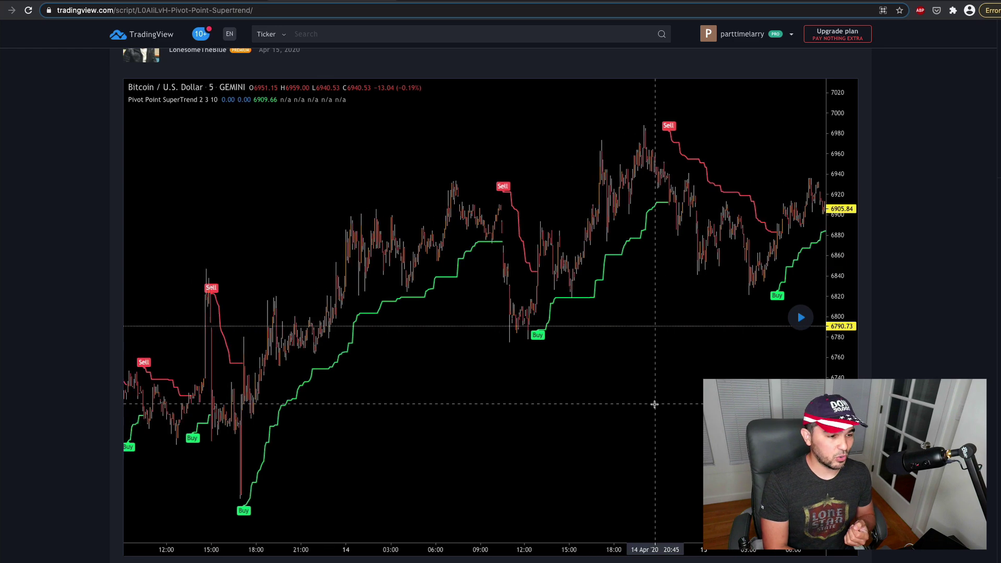
scroll(654, 404, "down", 3)
scroll(652, 404, "up", 5)
left_click_drag(492, 382, 567, 334)
left_click_drag(472, 335, 512, 317)
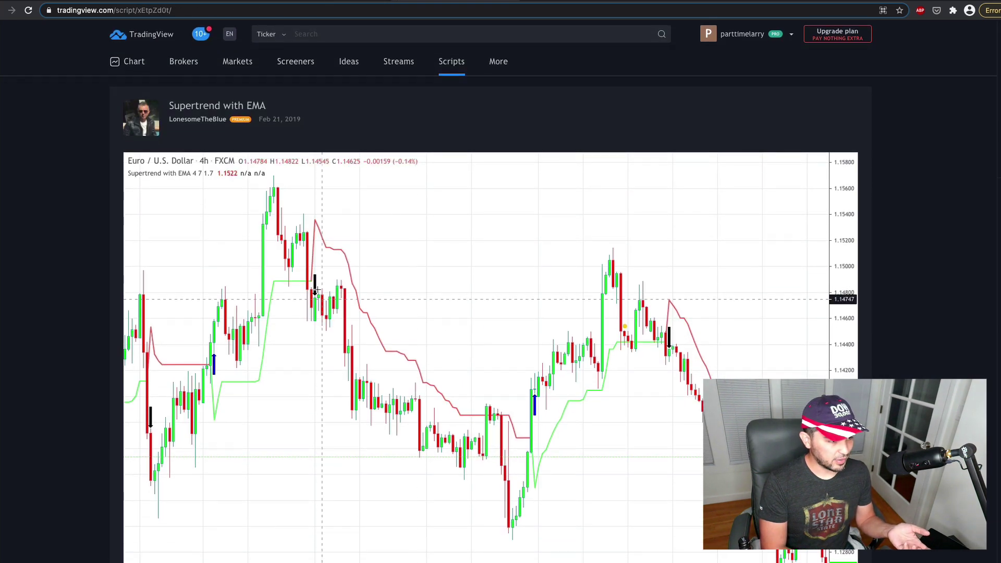
- Glance at the Supertrend with EMA script, then return to the Pivot Point Supertrend page
scroll(446, 264, "down", 3)
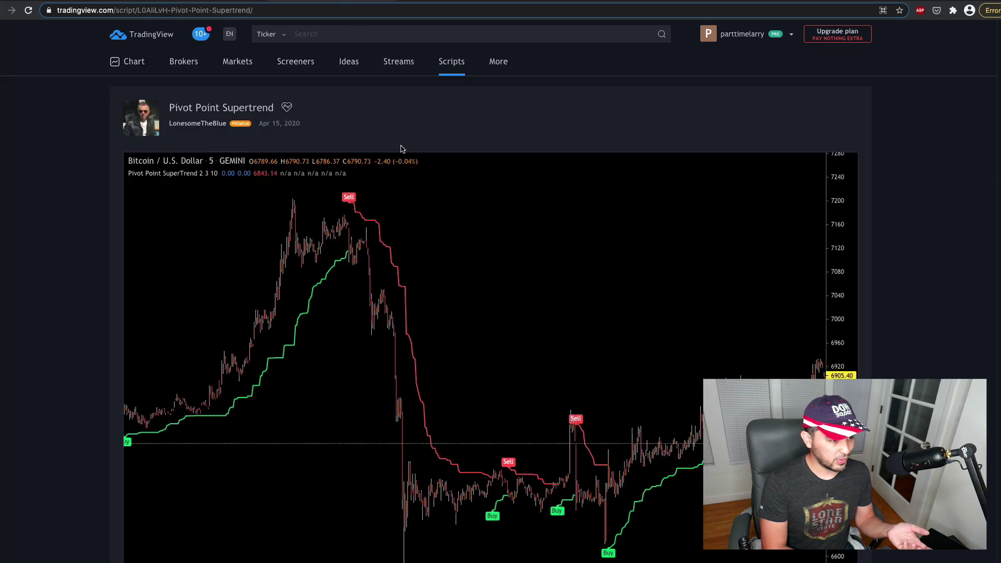
scroll(402, 144, "down", 2)
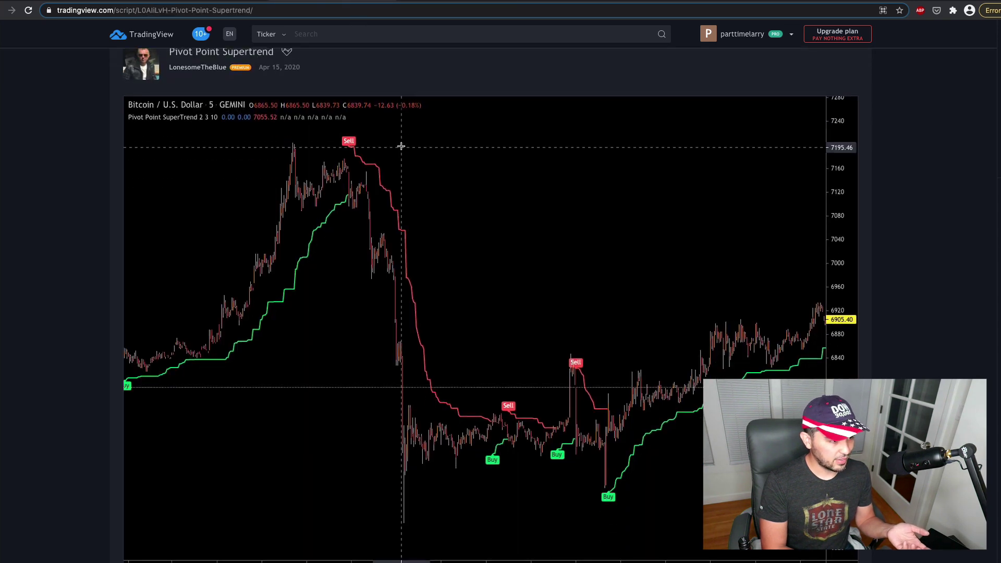
scroll(401, 146, "up", 1)
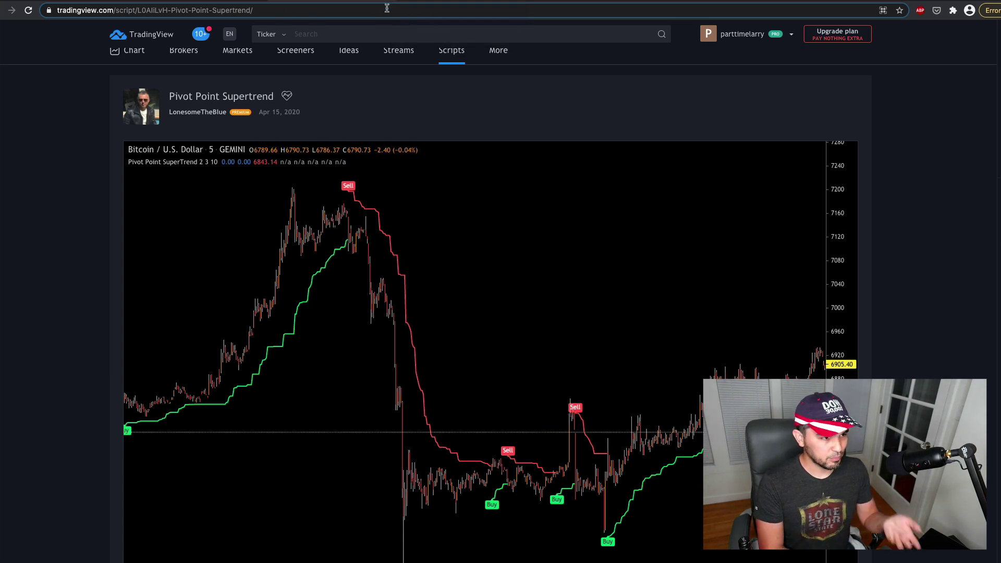
left_click(410, 3)
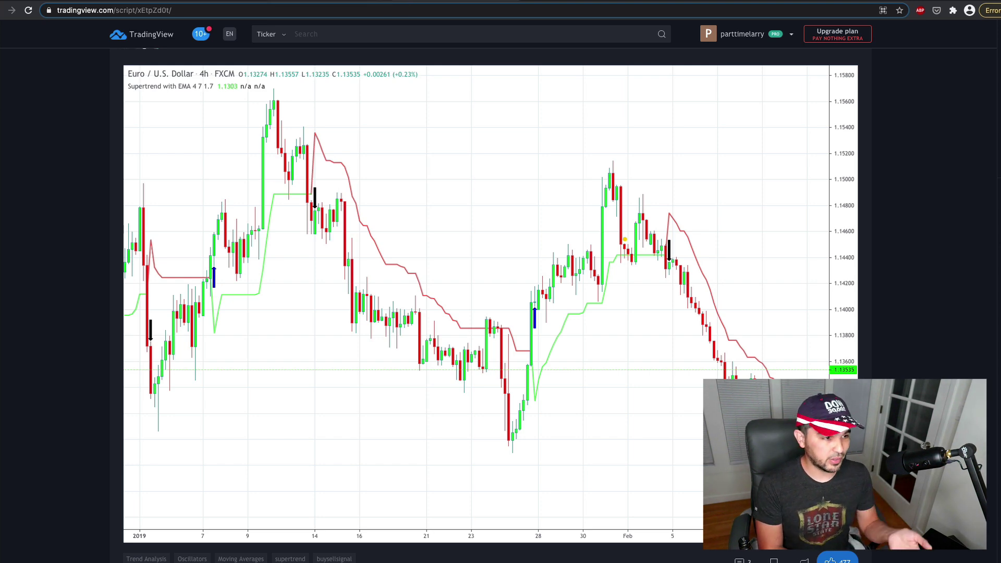
left_click(271, 3)
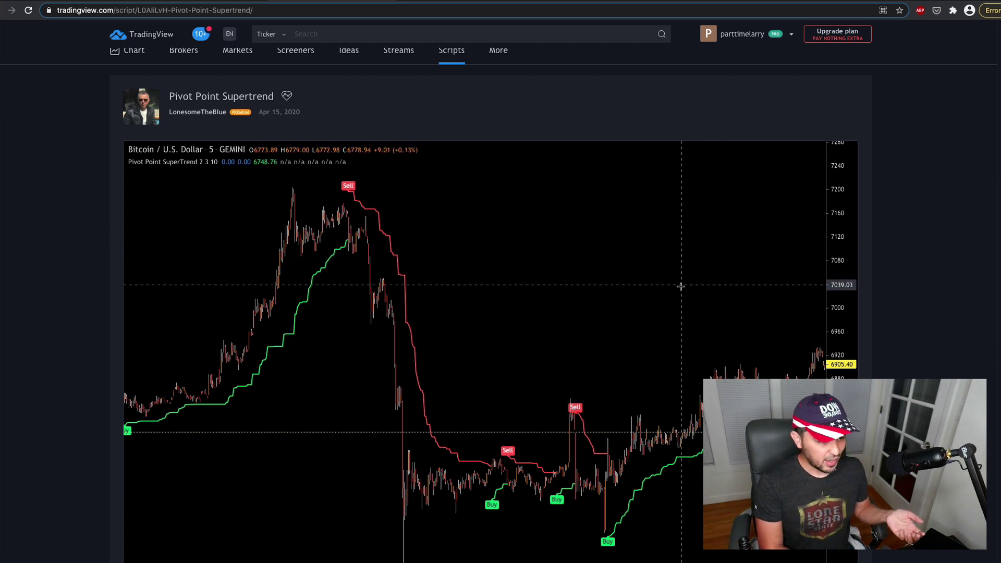
- Pan the Bitcoin chart back into earlier history, then forward to later Buy/Sell signals
left_click_drag(458, 303, 730, 328)
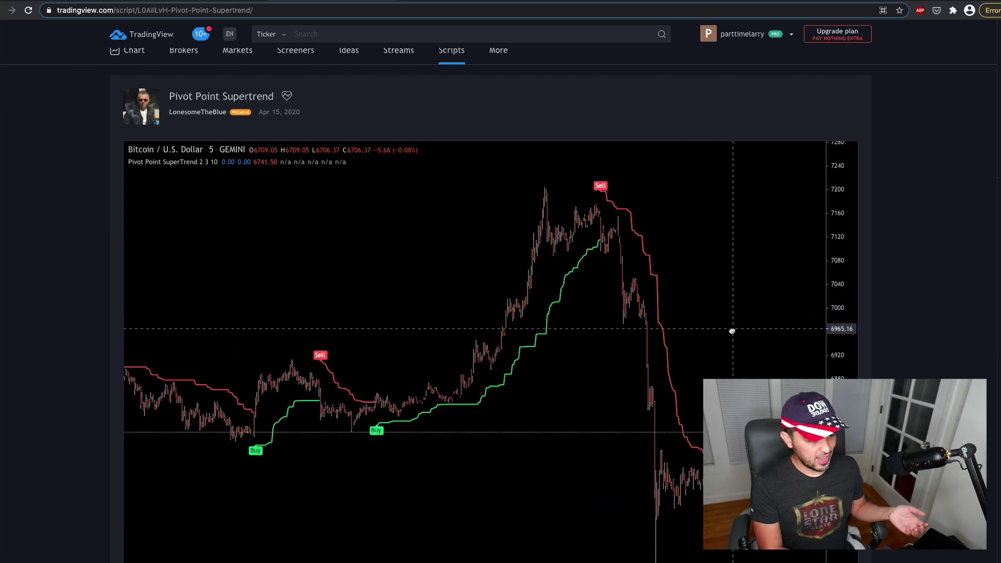
left_click_drag(380, 290, 572, 308)
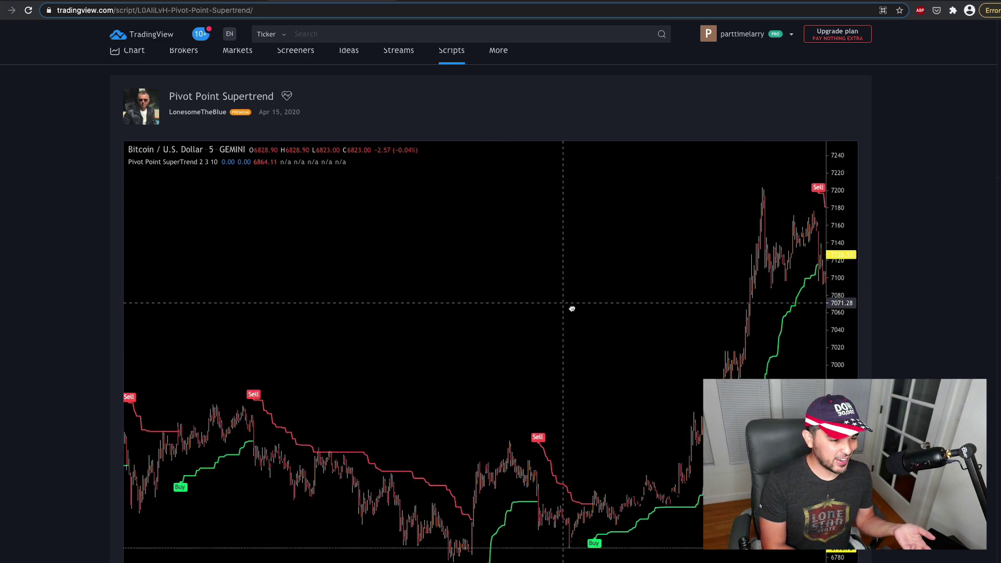
left_click_drag(472, 302, 350, 290)
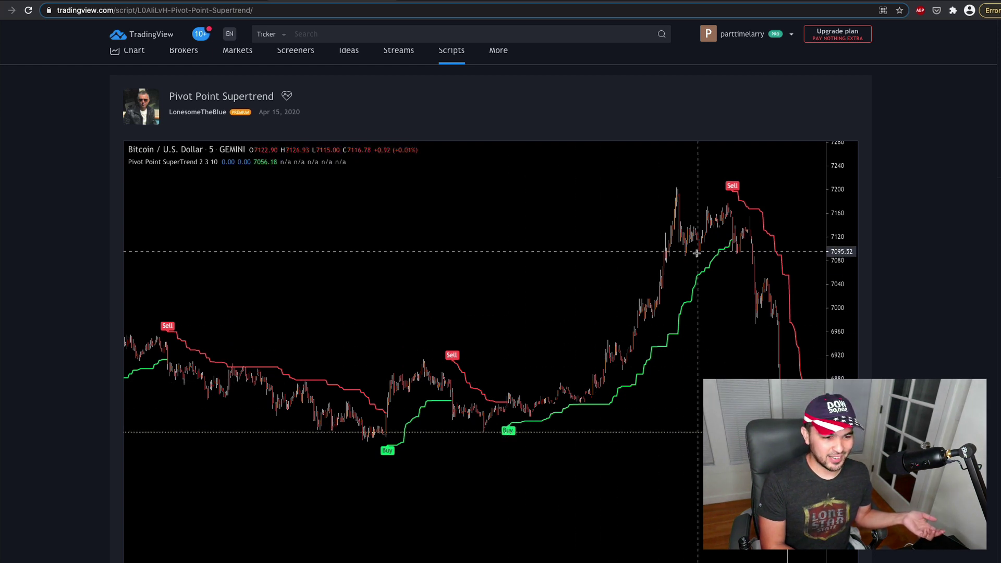
left_click_drag(724, 197, 596, 194)
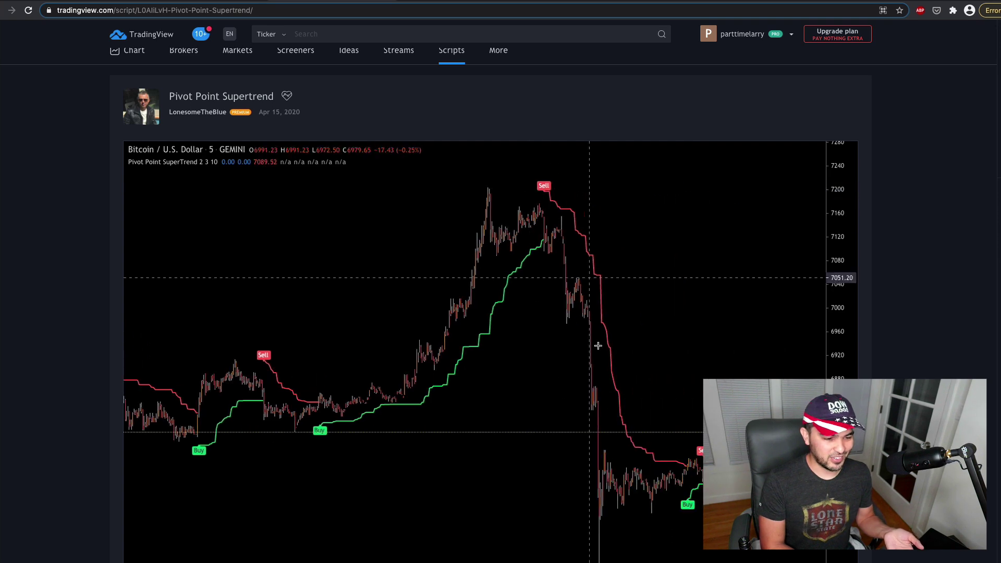
left_click_drag(609, 412, 478, 408)
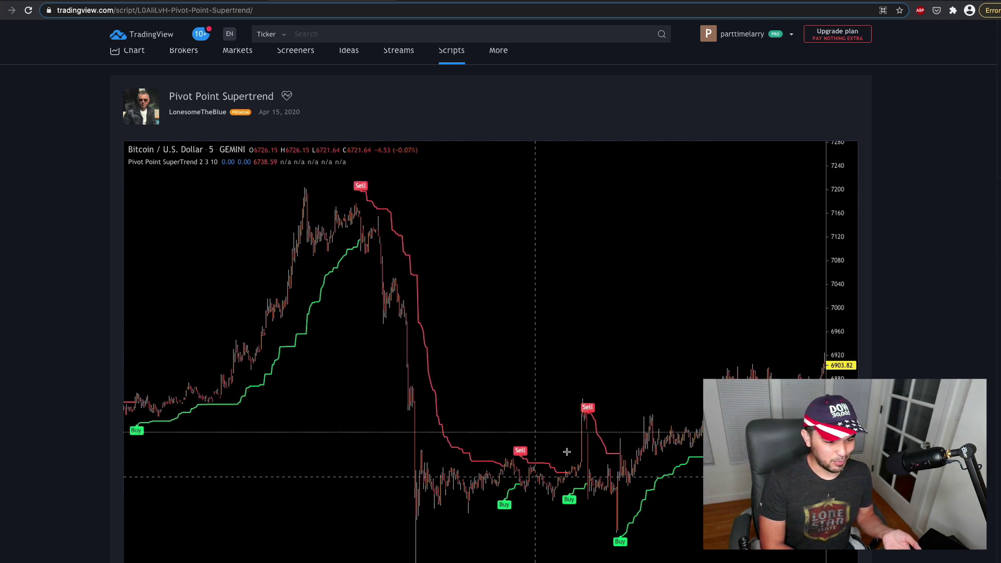
left_click_drag(584, 388, 448, 386)
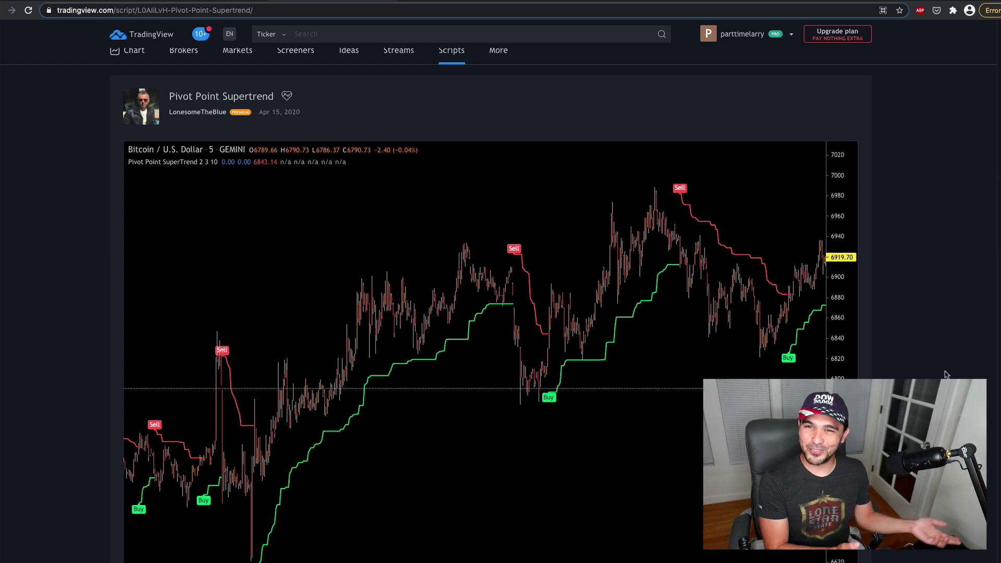
- Scroll to the Pivot Point Supertrend source code and highlight the 'ATR Factor' input
scroll(945, 374, "down", 7)
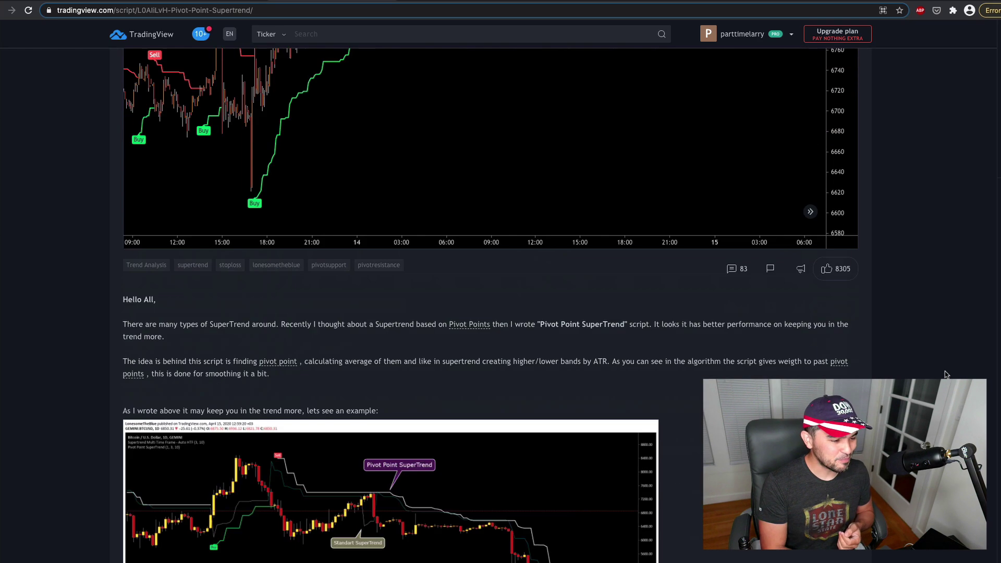
scroll(946, 375, "down", 15)
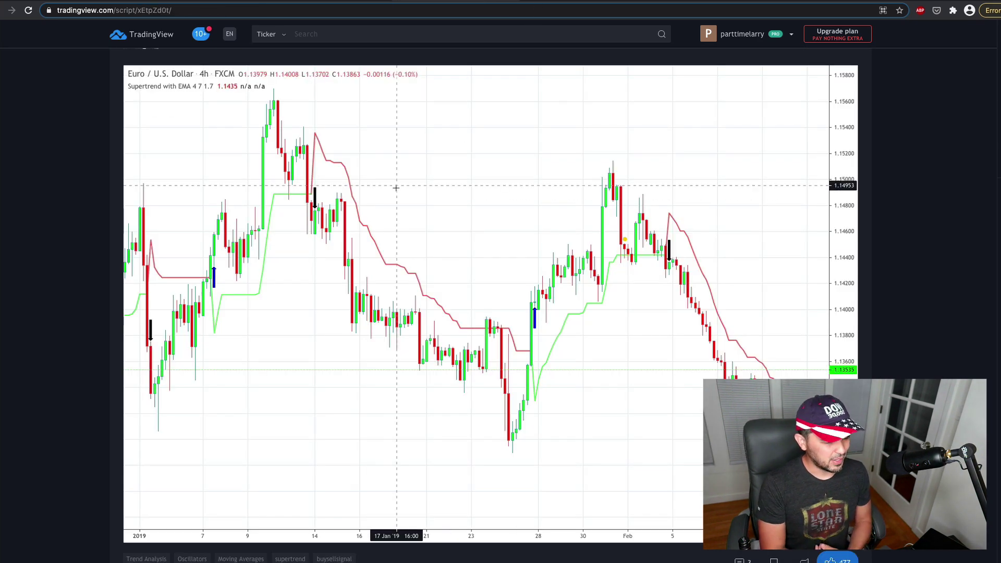
scroll(398, 190, "down", 8)
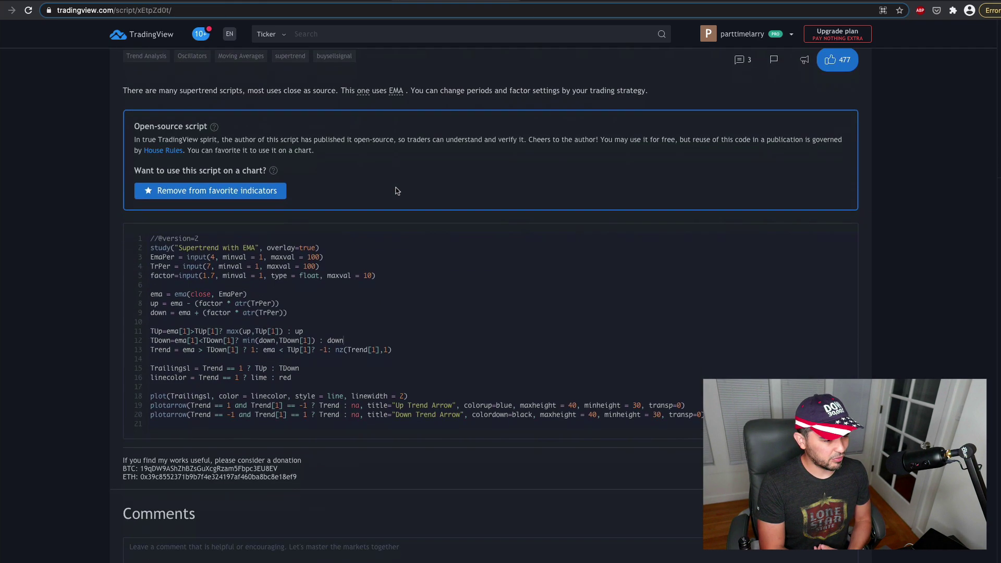
scroll(324, 292, "down", 1)
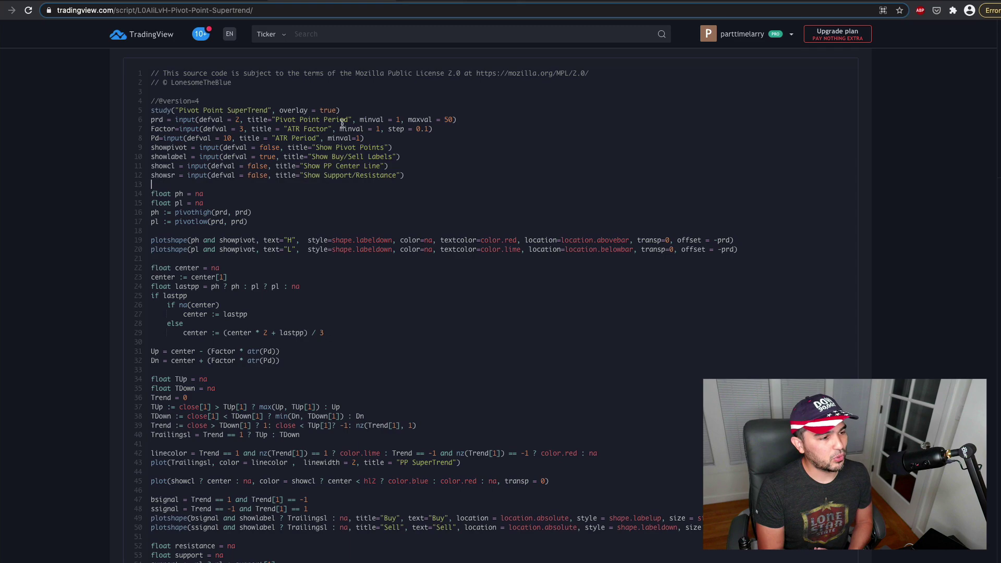
scroll(373, 149, "up", 10)
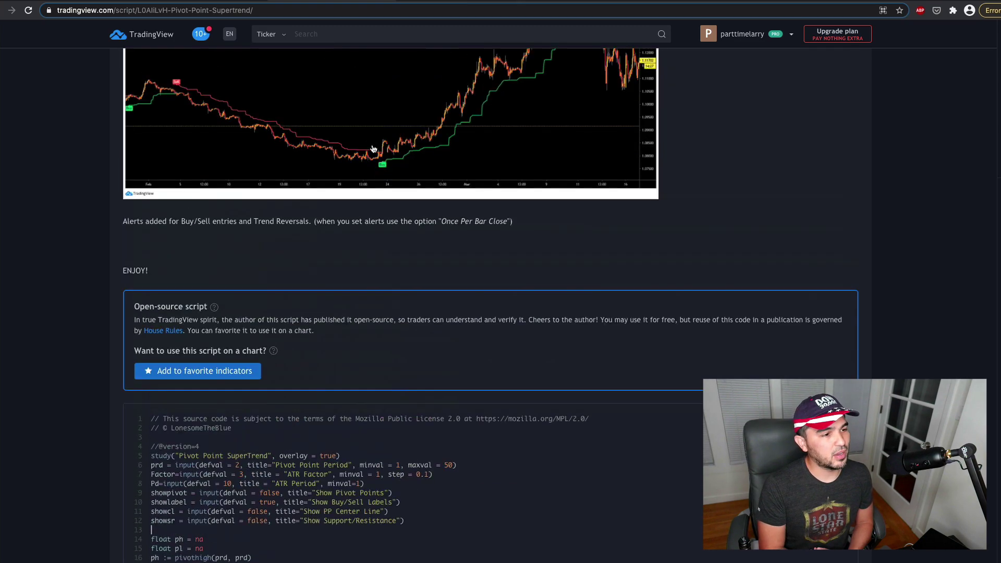
scroll(373, 149, "up", 13)
scroll(373, 149, "down", 20)
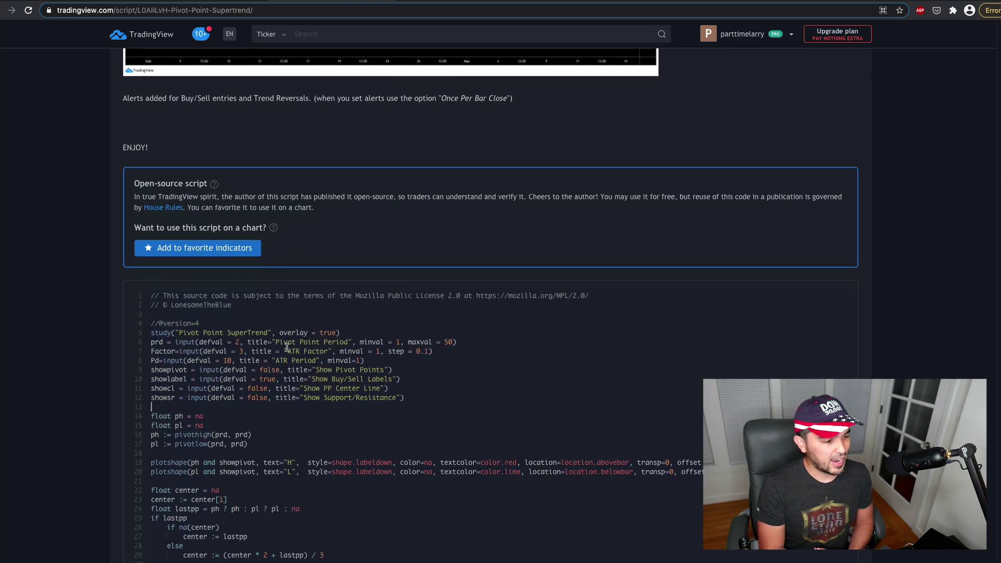
left_click_drag(283, 353, 325, 352)
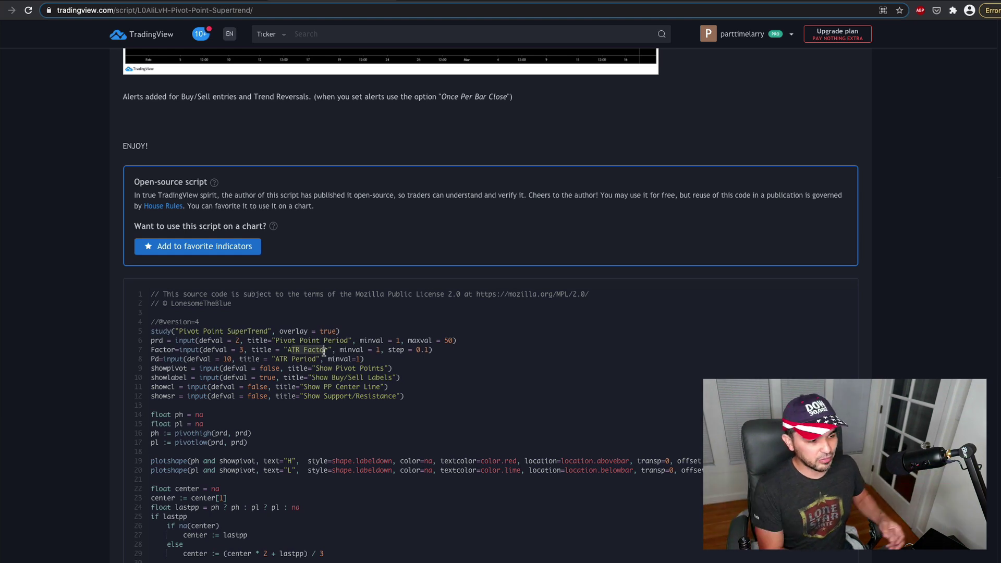
left_click(321, 352)
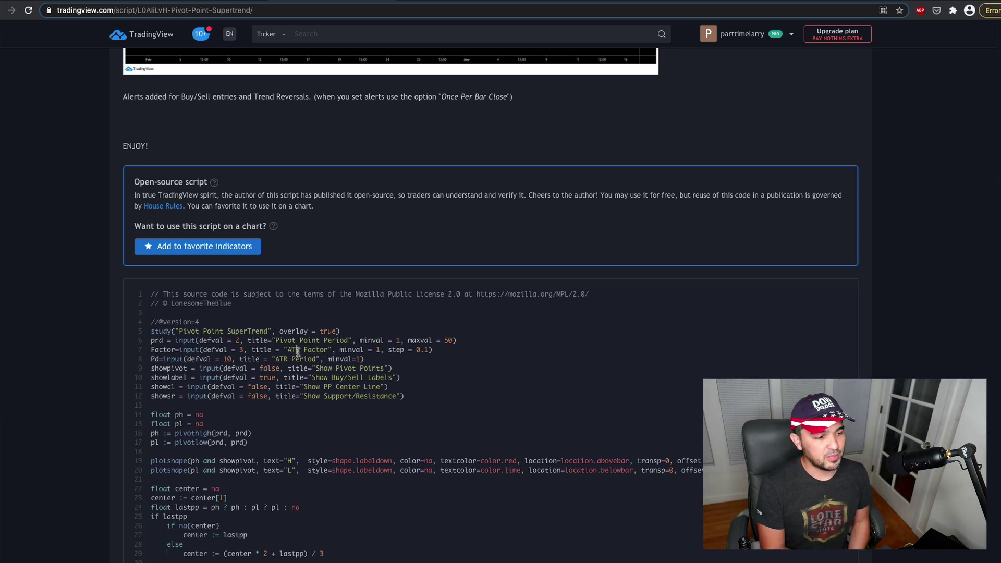
- Switch to the Supertrend with EMA script and scroll to its EMA-based source code
scroll(298, 352, "down", 3)
scroll(303, 292, "up", 1)
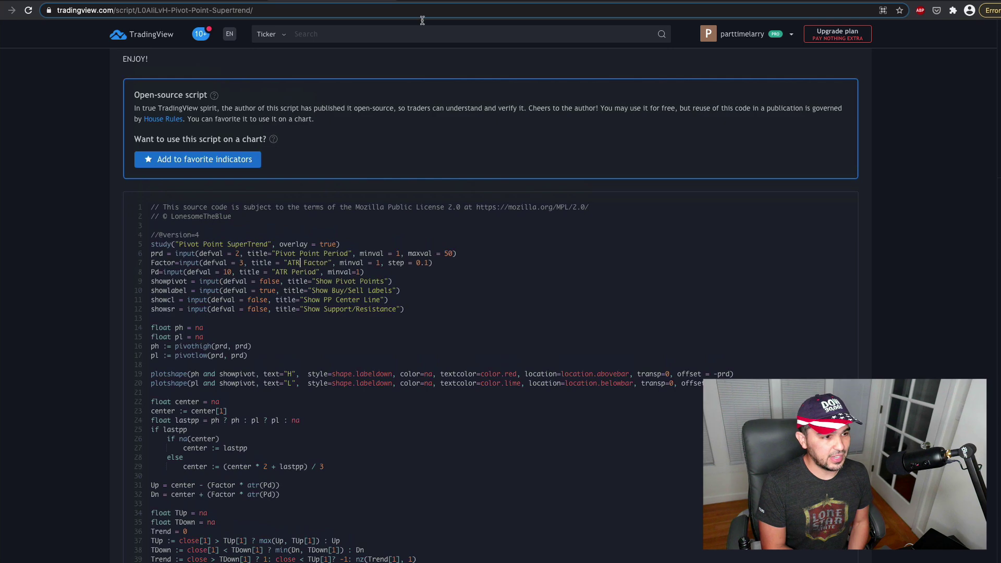
left_click(569, 5)
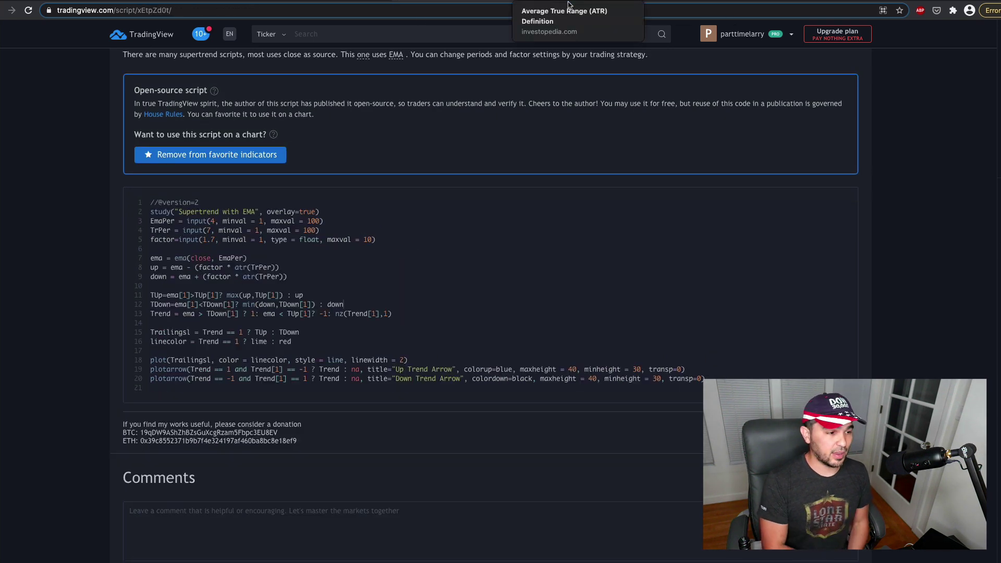
scroll(508, 167, "up", 10)
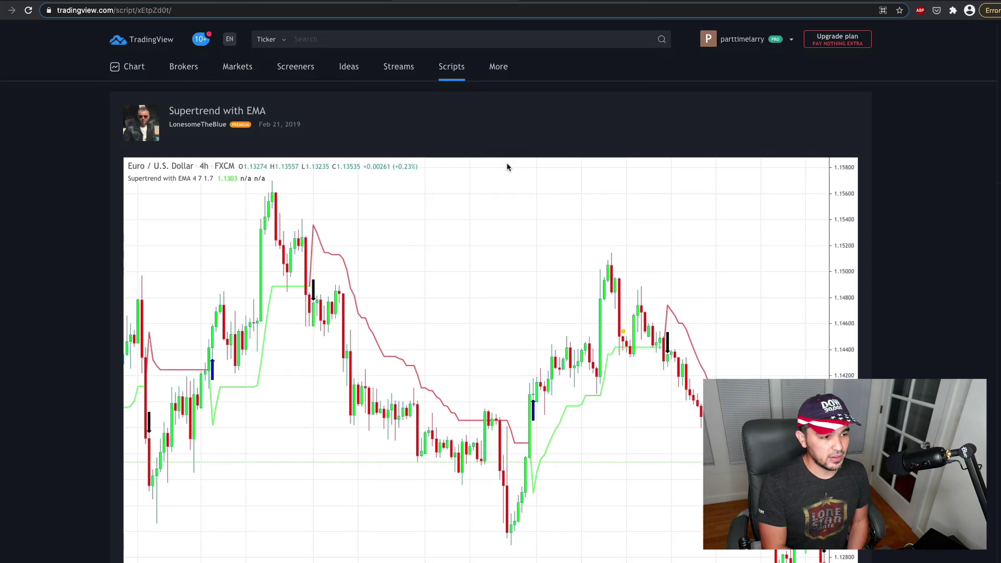
scroll(508, 167, "down", 8)
scroll(508, 167, "down", 2)
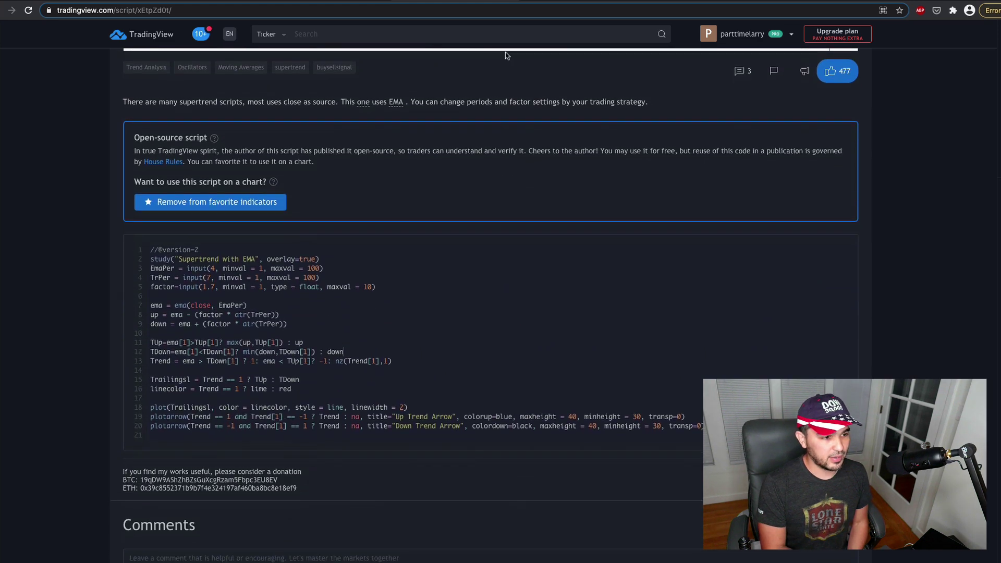
- Open the Investopedia ATR article, read the intro, and scroll to the ATR formula section
left_click(553, 2)
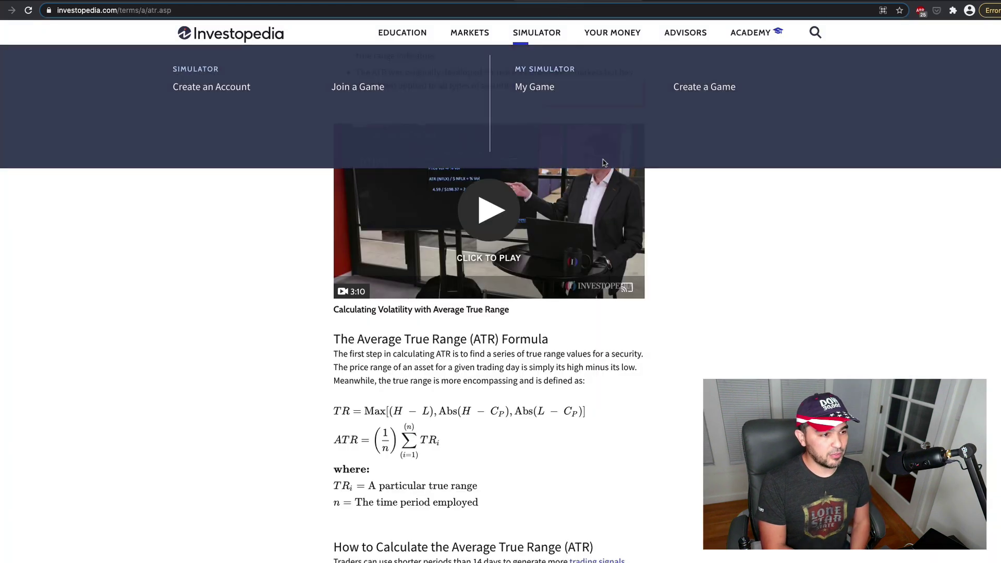
scroll(730, 219, "up", 2)
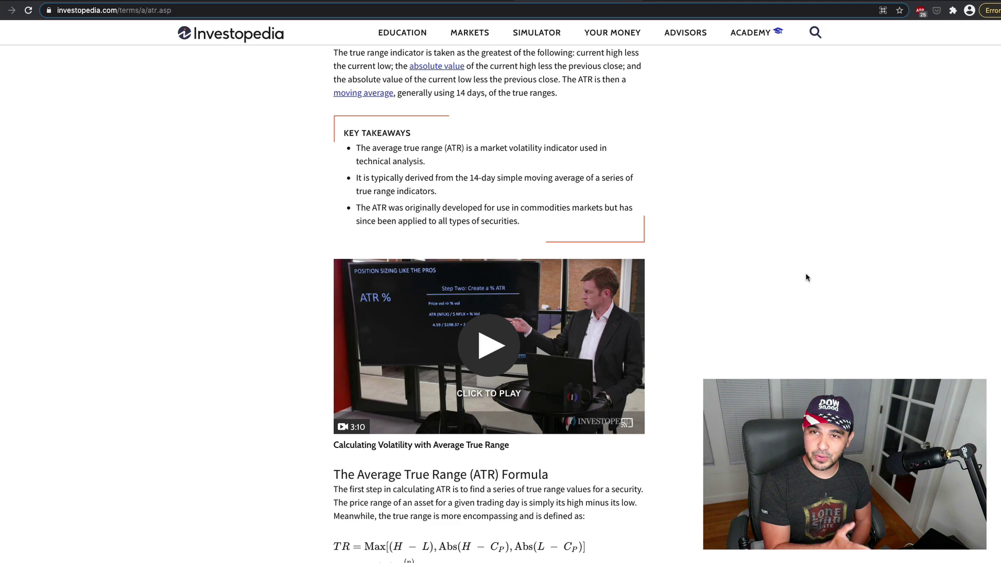
scroll(805, 276, "up", 5)
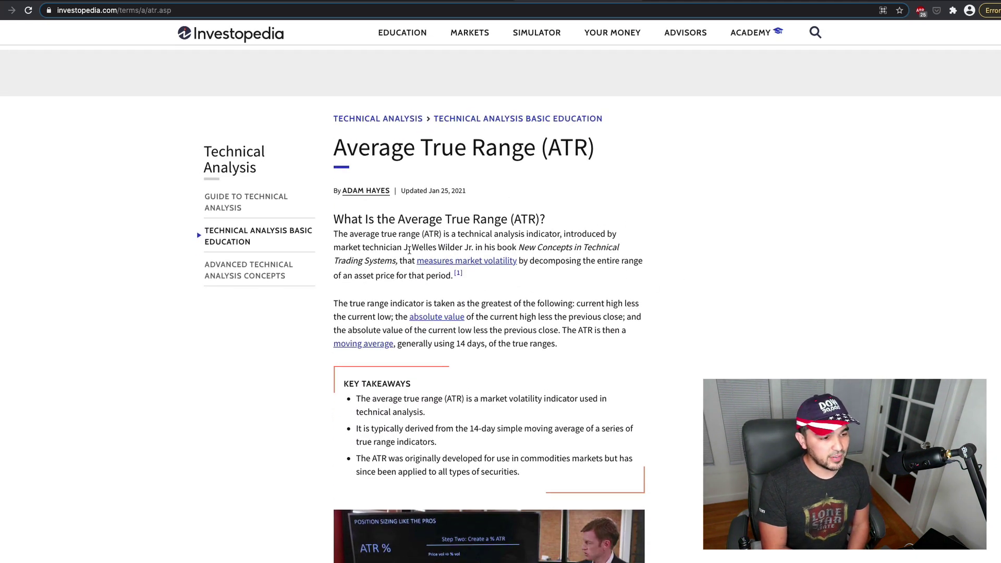
left_click_drag(397, 249, 435, 250)
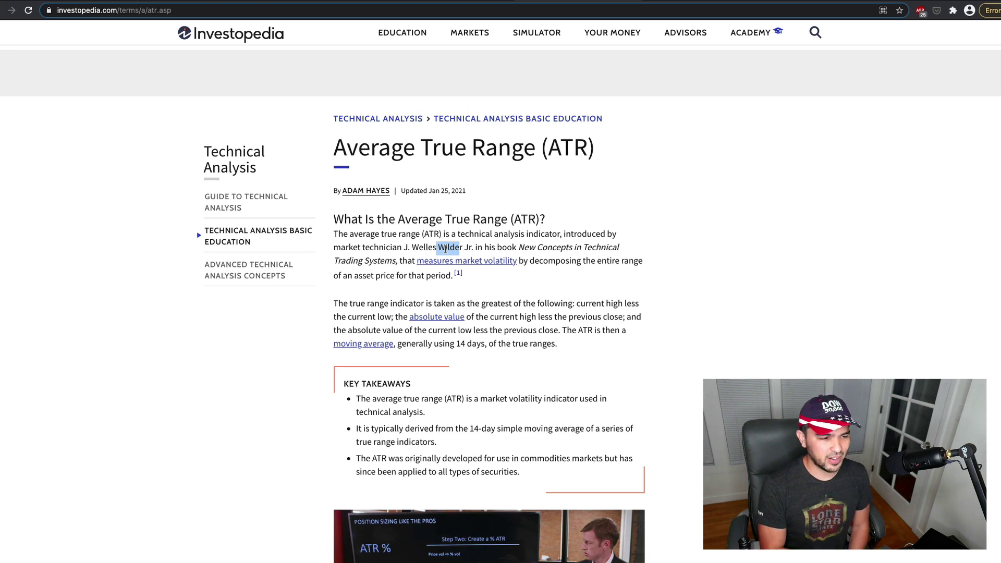
left_click(445, 249)
scroll(625, 287, "down", 1)
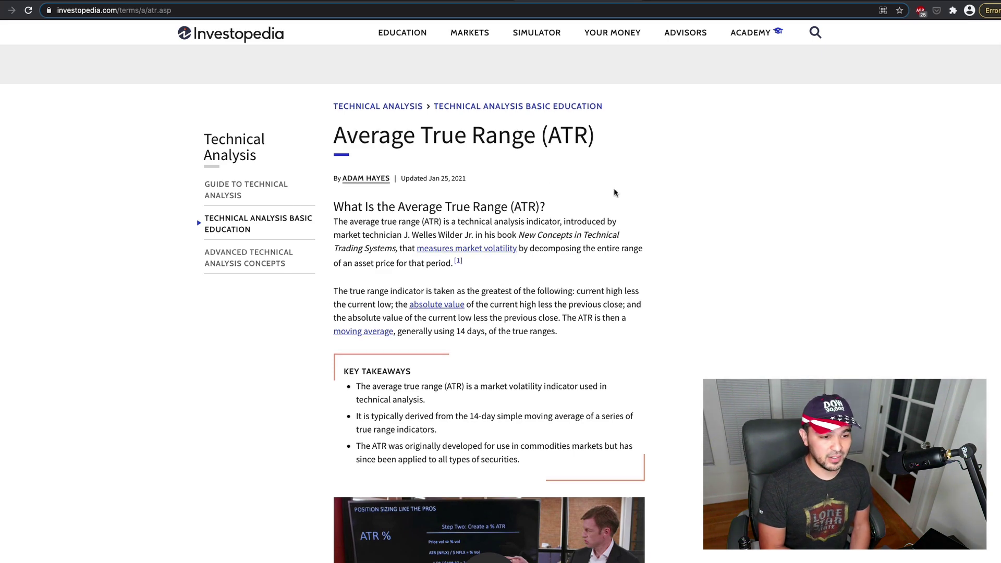
scroll(607, 258, "down", 9)
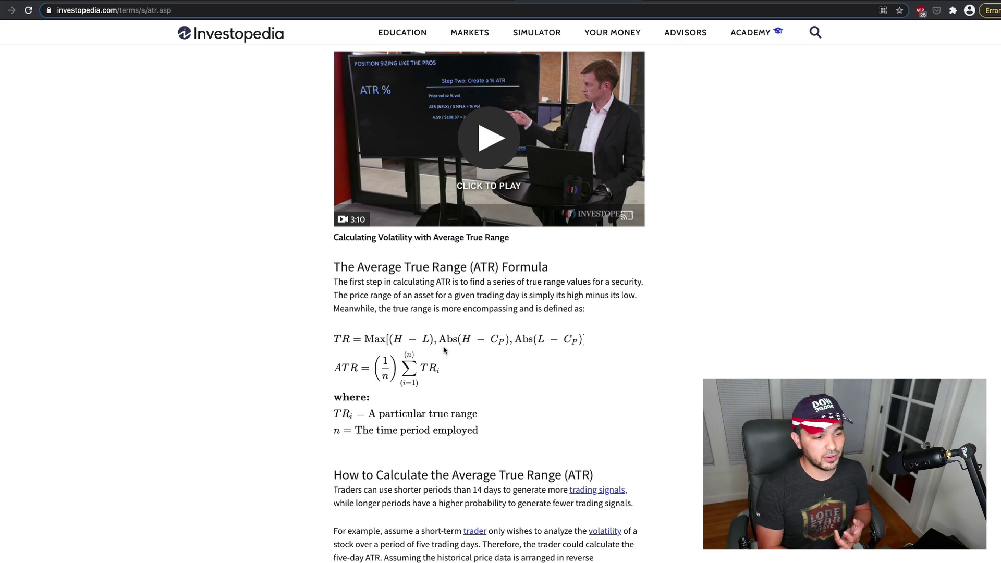
- Return to the ETHUSDT 5-minute chart with the ATR 5 SMA indicator and scroll it
left_click(677, 5)
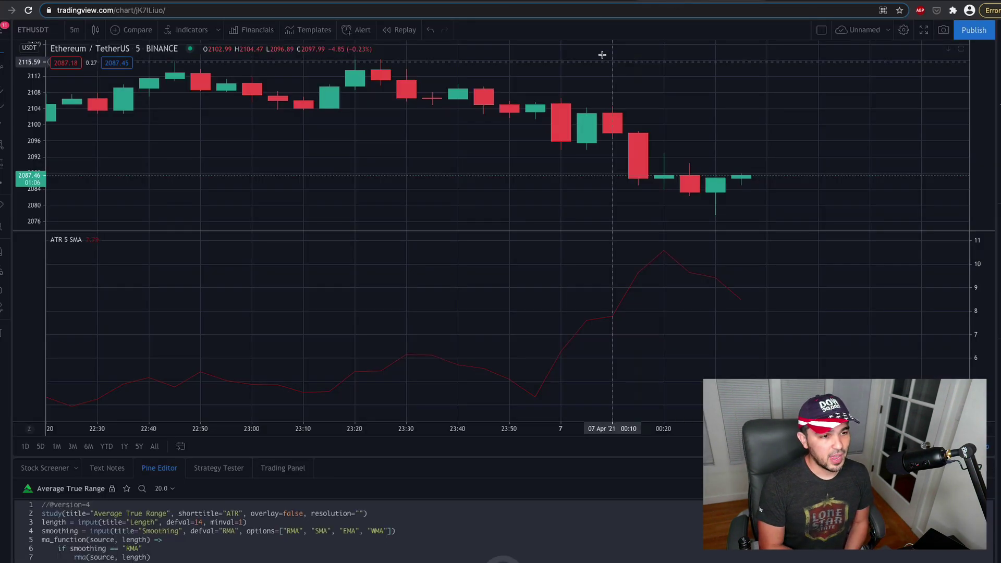
left_click(599, 4)
left_click(599, 5)
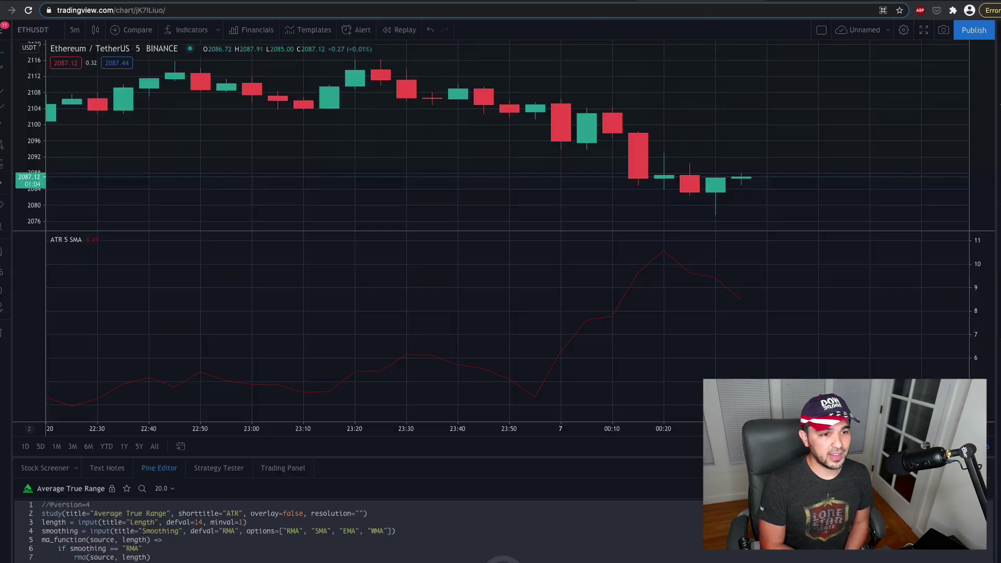
scroll(567, 186, "down", 2)
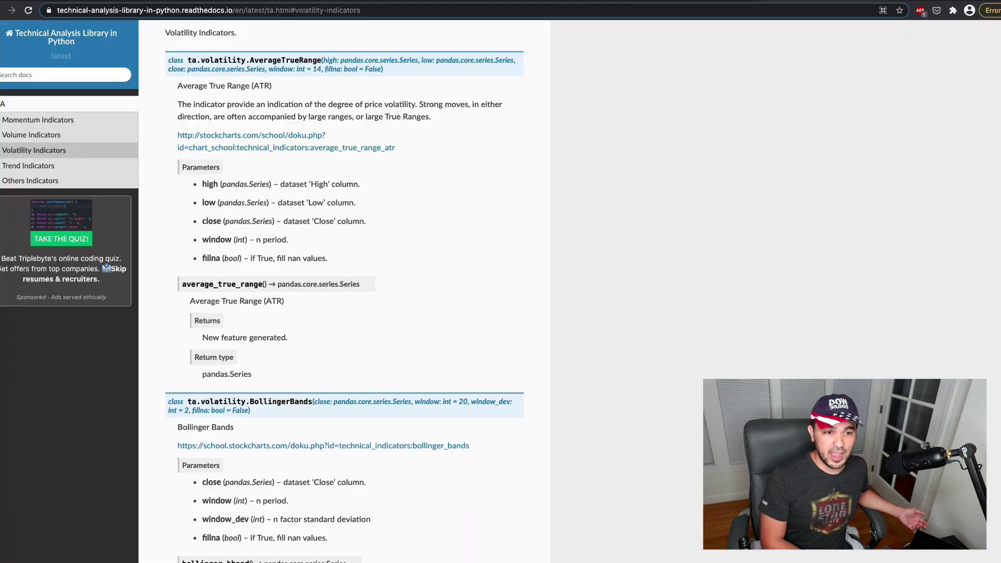
- Scroll up the ta.html AverageTrueRange reference and go to the docs home page
scroll(768, 104, "up", 15)
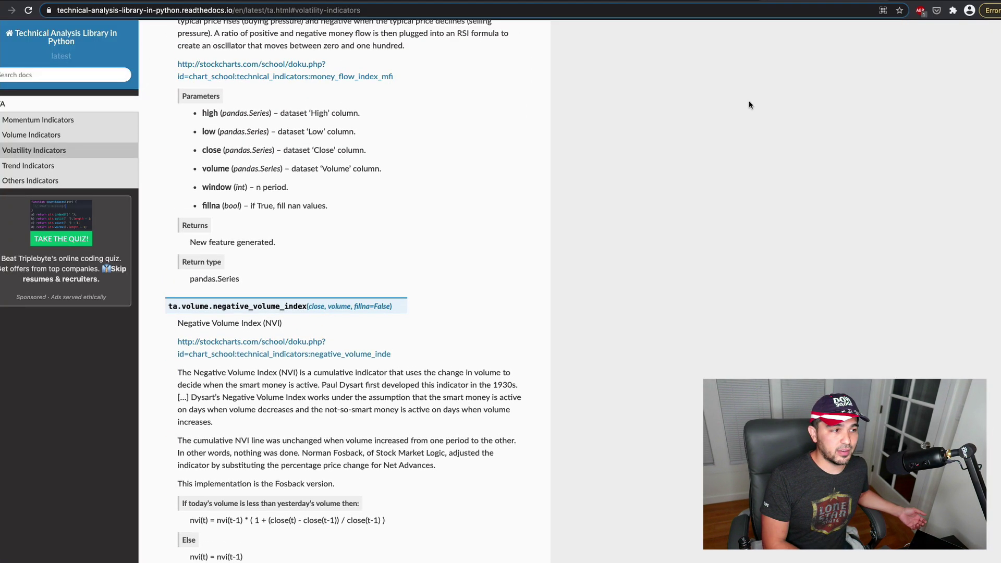
left_click(57, 38)
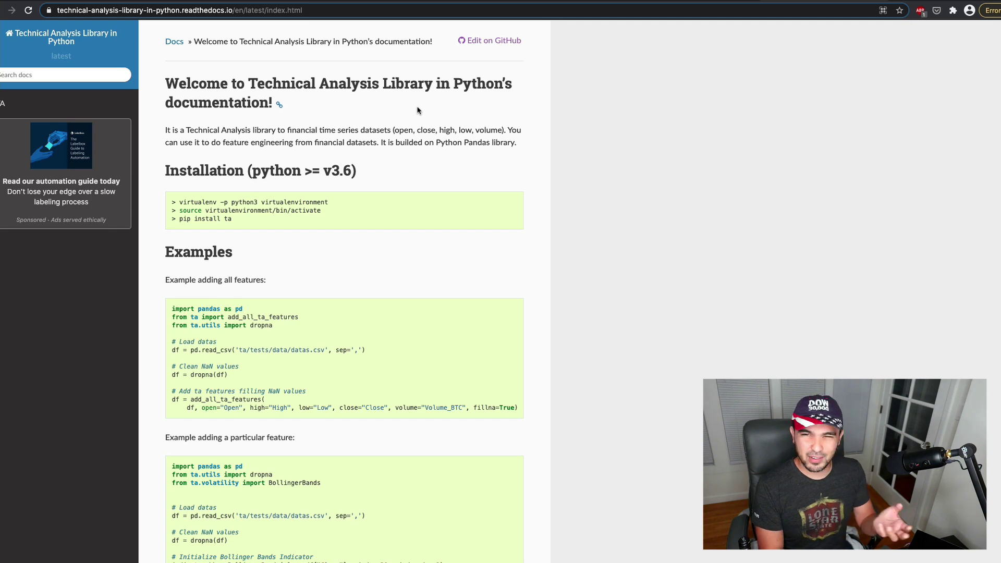
- Scroll through the Examples code on the Technical Analysis Library welcome page
scroll(417, 221, "down", 5)
scroll(418, 222, "down", 2)
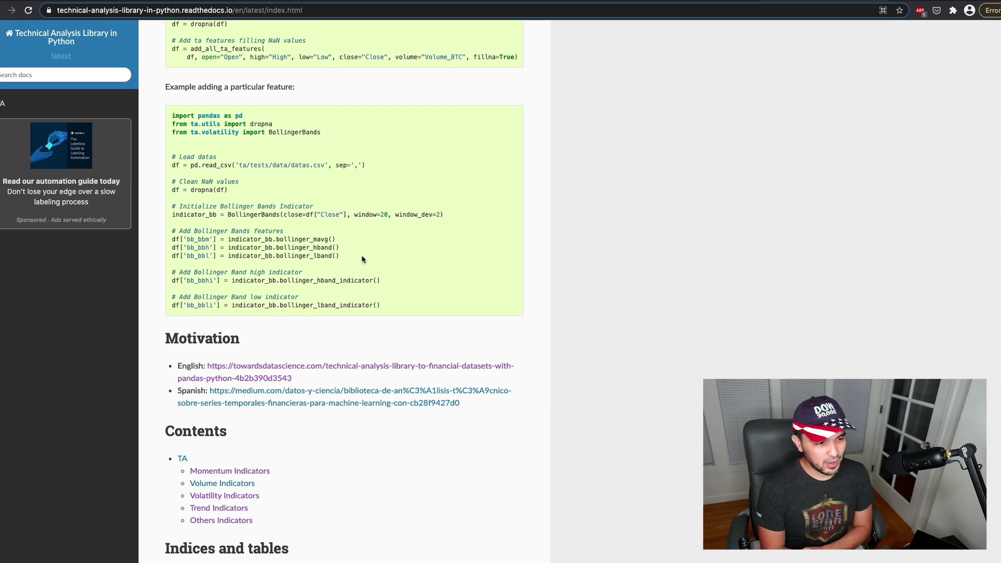
scroll(364, 259, "up", 1)
scroll(363, 259, "up", 2)
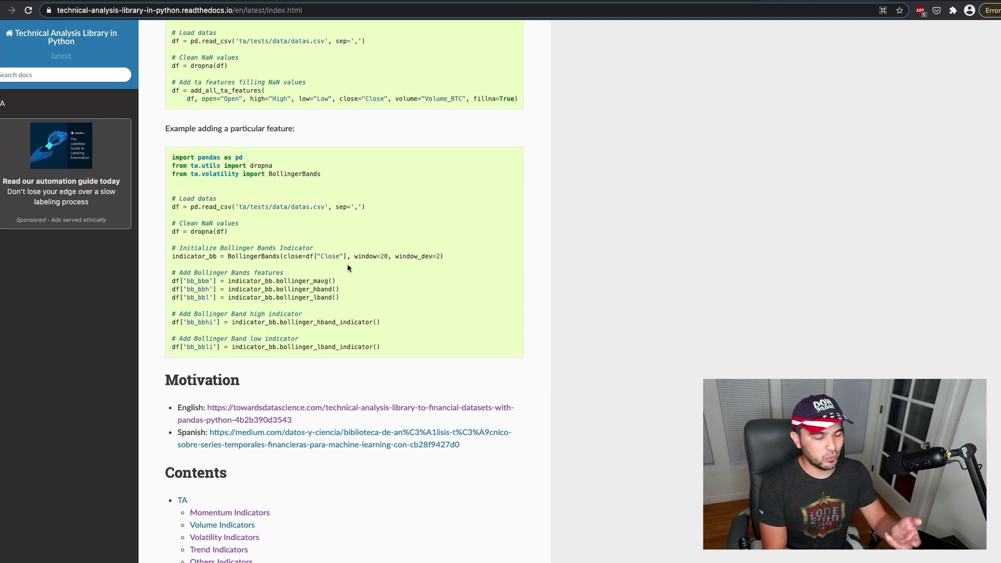
scroll(347, 264, "up", 10)
scroll(347, 264, "down", 5)
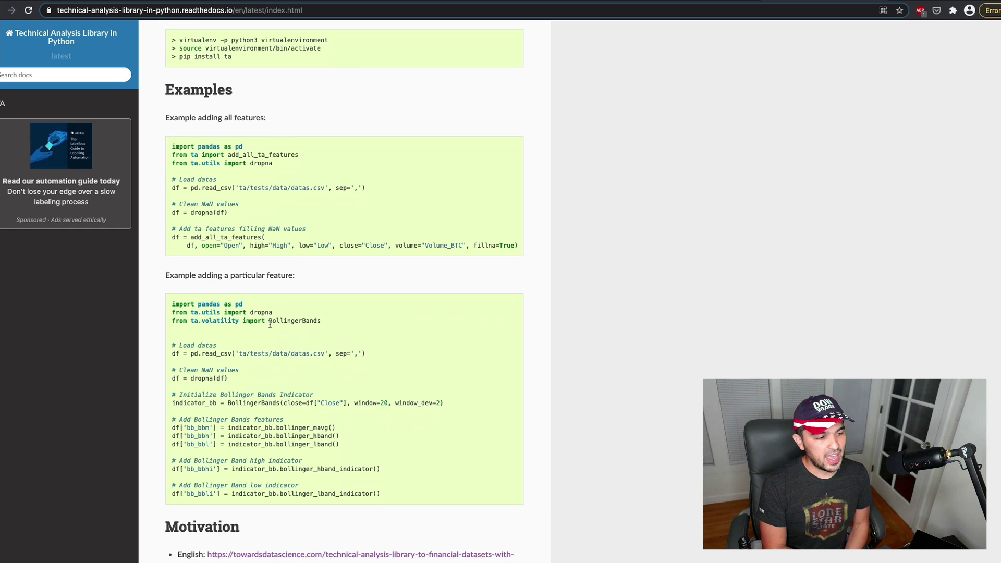
- Highlight the BollingerBands import and the volatility module name in the example code
left_click_drag(270, 324, 229, 321)
left_click(336, 327)
left_click(221, 322)
scroll(229, 323, "down", 2)
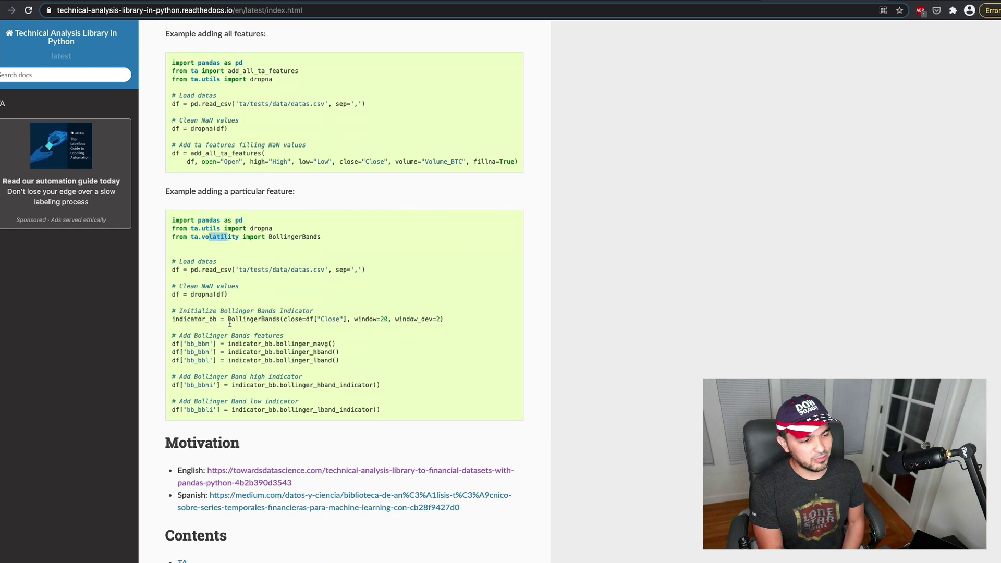
scroll(229, 323, "down", 2)
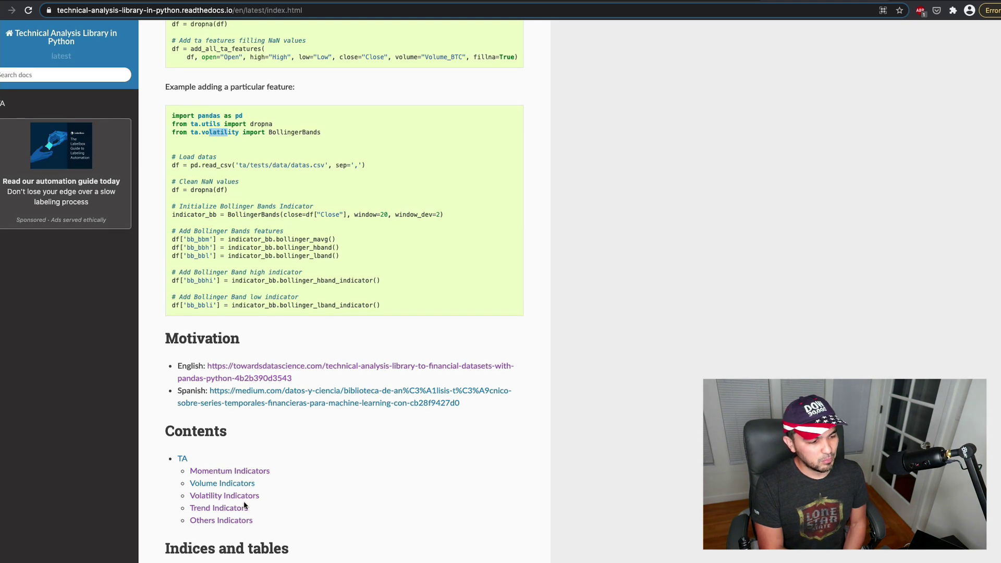
left_click(327, 456)
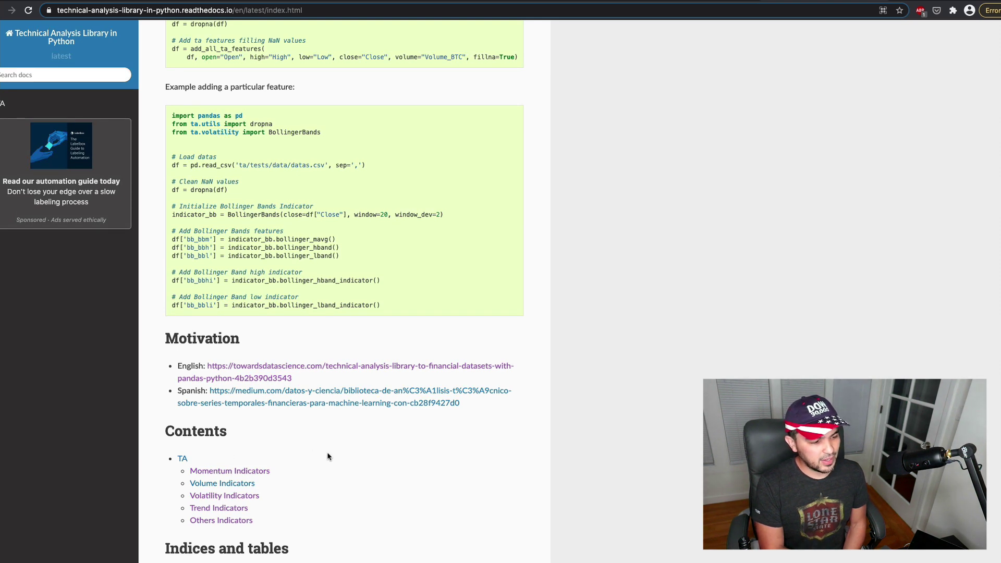
- Open the Volatility Indicators section and scroll through it
left_click(233, 495)
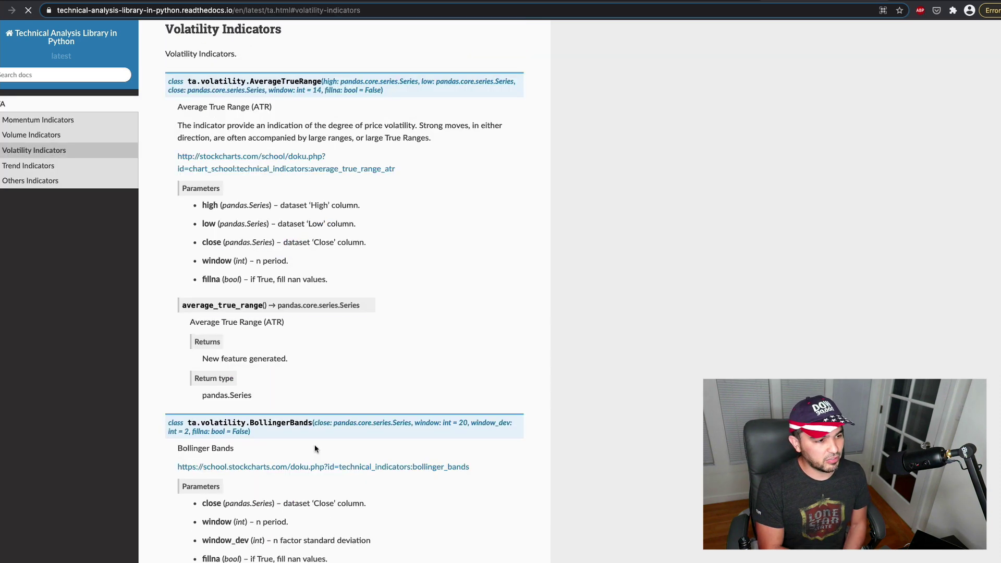
scroll(328, 267, "up", 4)
scroll(274, 340, "down", 2)
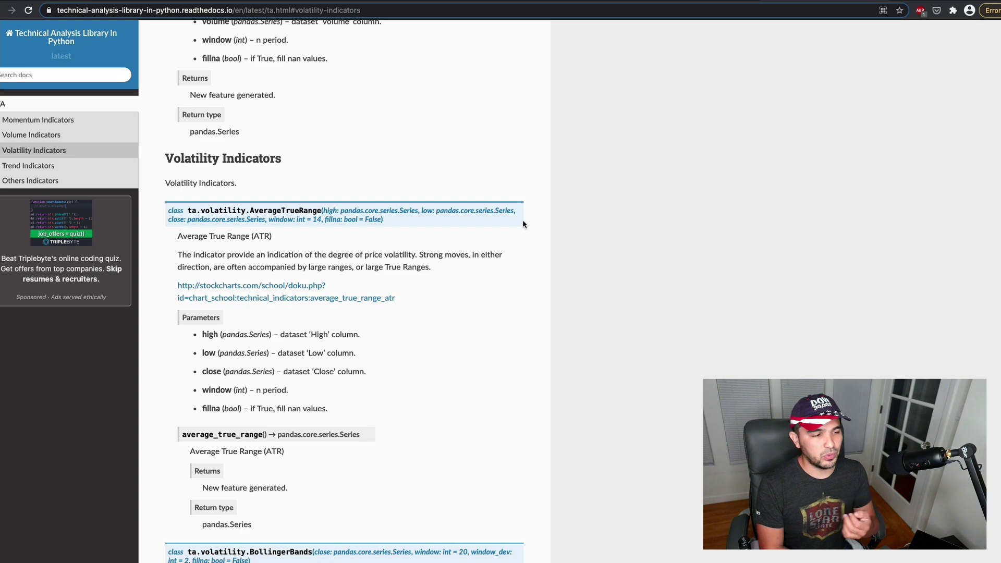
scroll(522, 220, "up", 3)
scroll(361, 134, "down", 3)
scroll(360, 134, "up", 15)
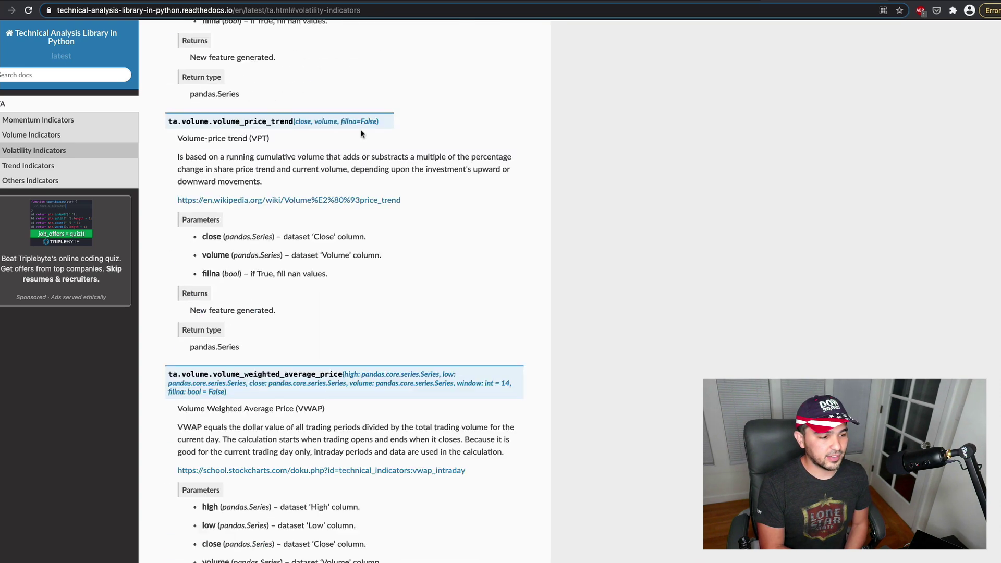
- Go back to the main docs page and open the Momentum Indicators section
left_click(2, 10)
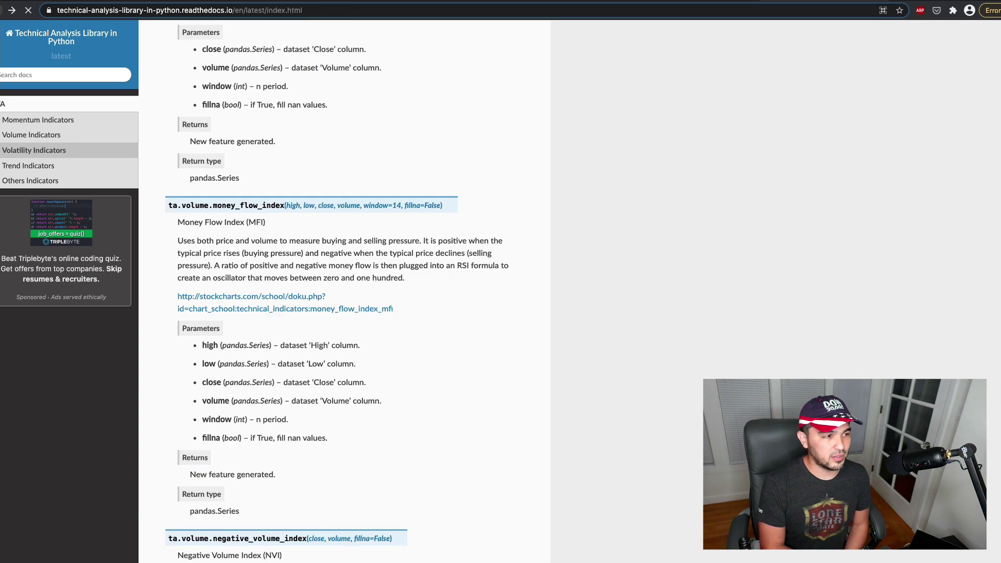
scroll(455, 320, "up", 10)
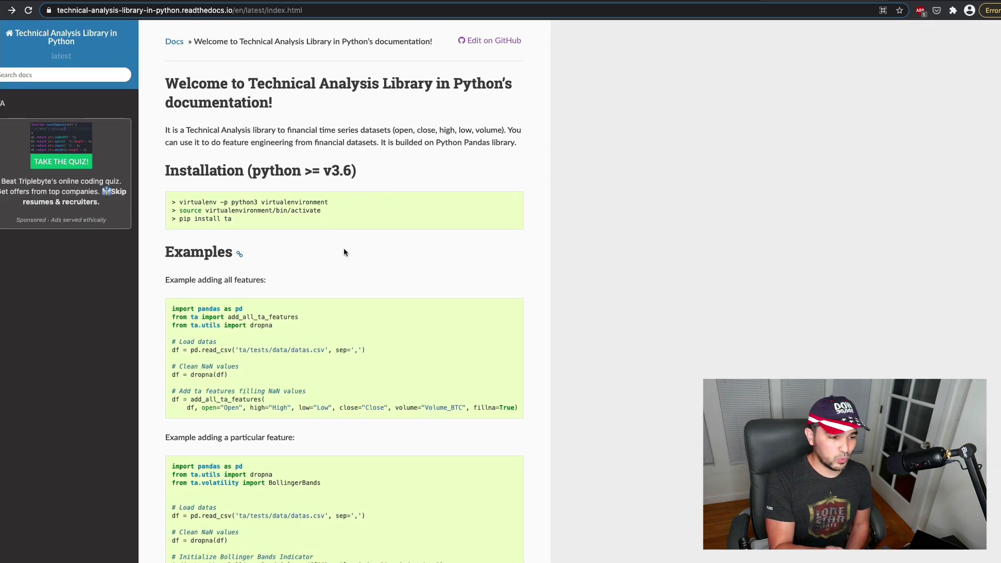
scroll(343, 252, "down", 7)
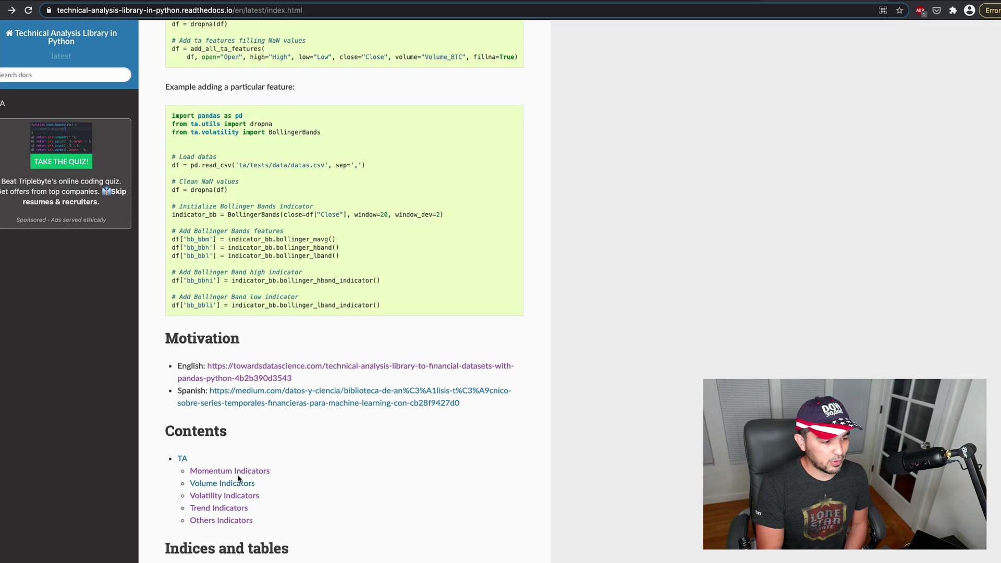
left_click(240, 471)
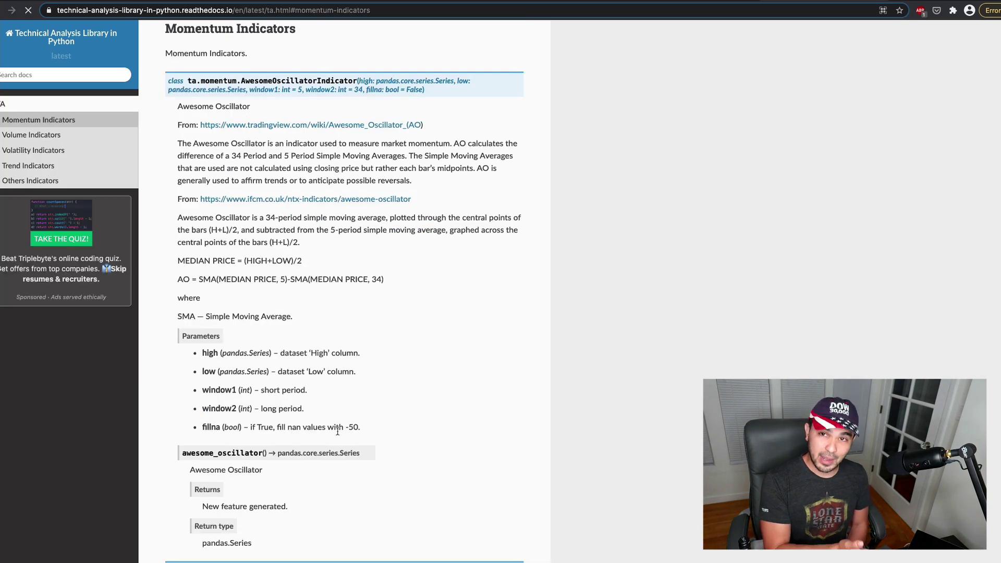
scroll(469, 431, "down", 20)
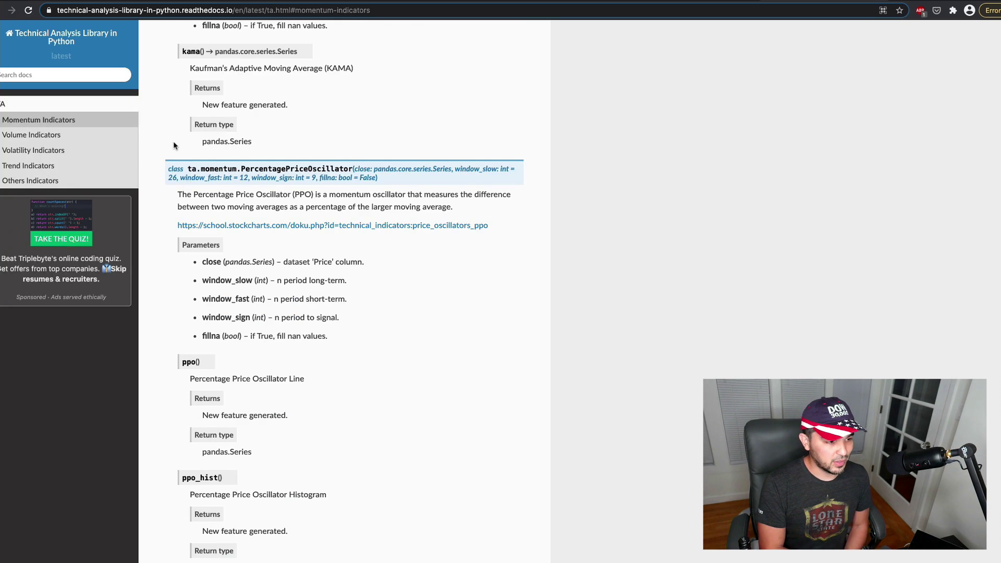
- Go back to the main docs page and scroll up to Installation
key("super+bracketleft")
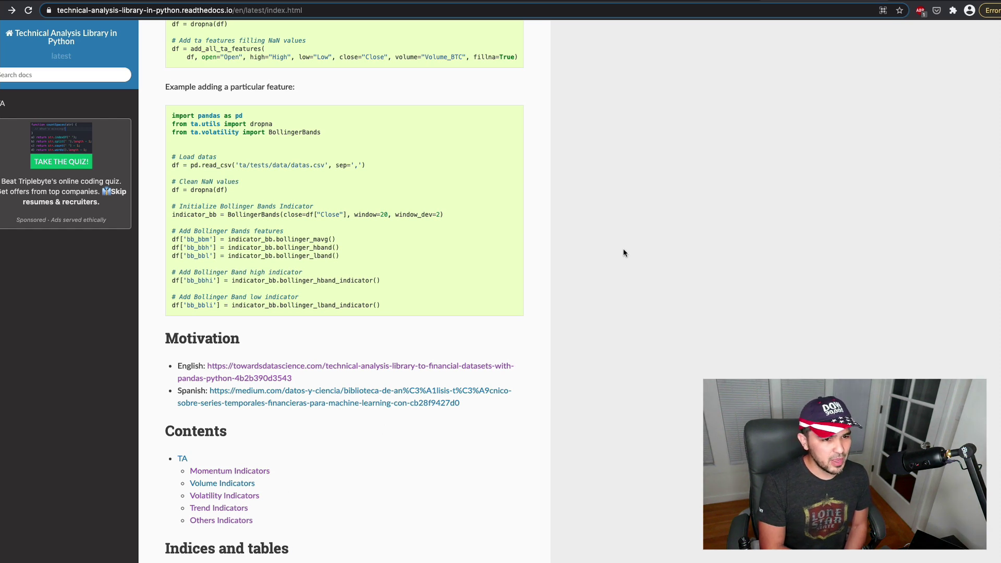
scroll(606, 290, "up", 1)
scroll(607, 290, "up", 5)
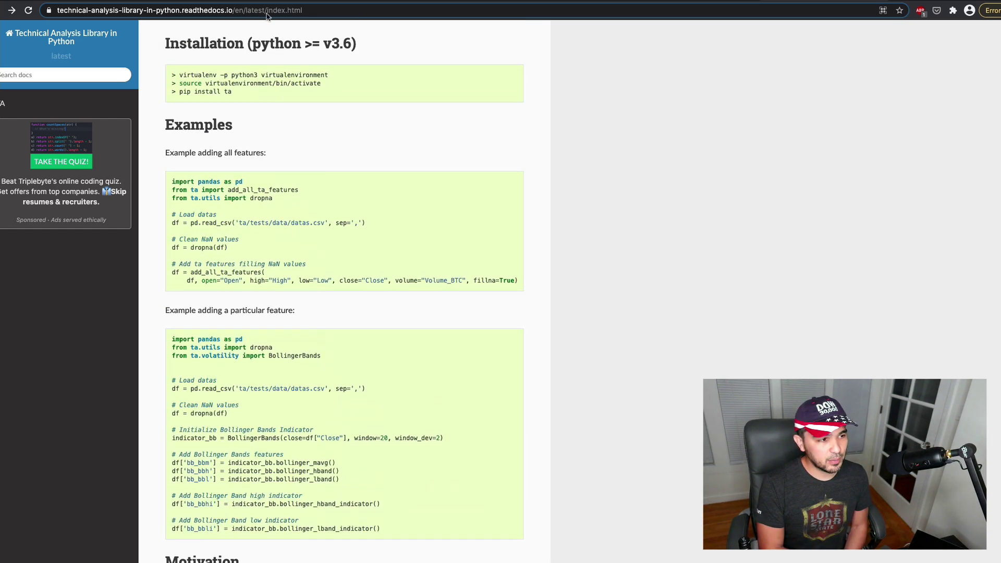
- Cycle through the PyPI schedule, ccxt GitHub, ta docs and TradingView Supertrend tabs
key("ctrl+Tab")
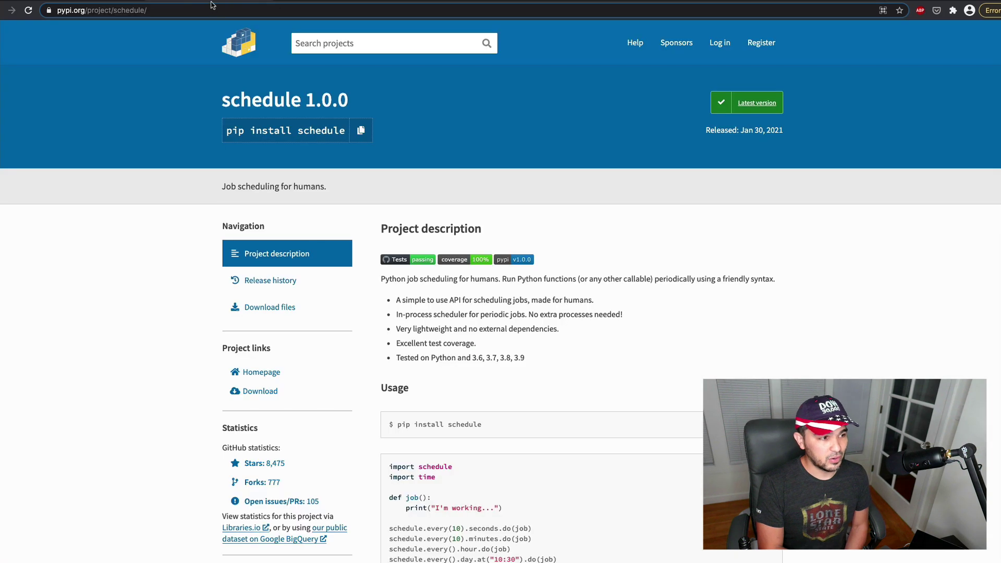
key("ctrl+Tab")
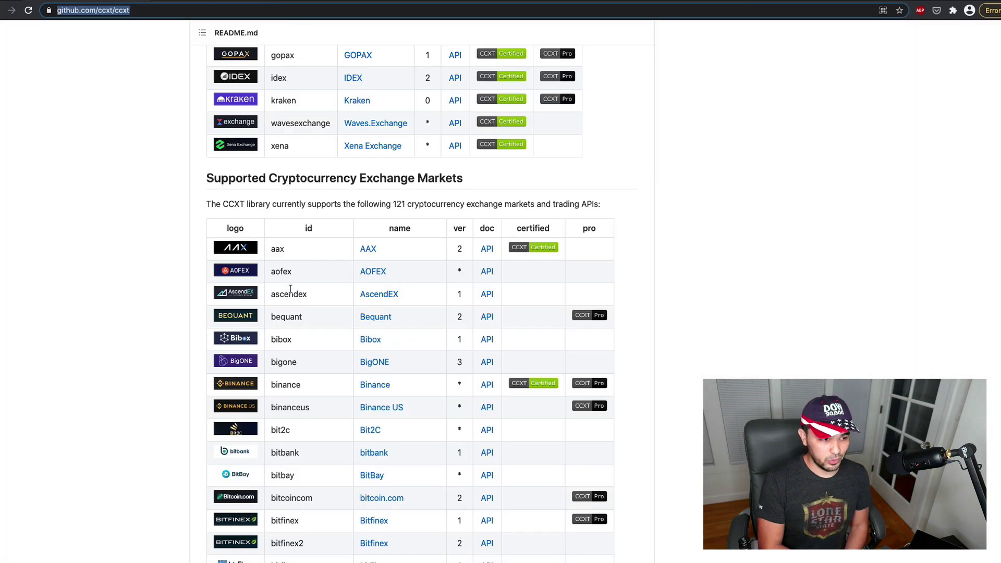
scroll(290, 292, "down", 1)
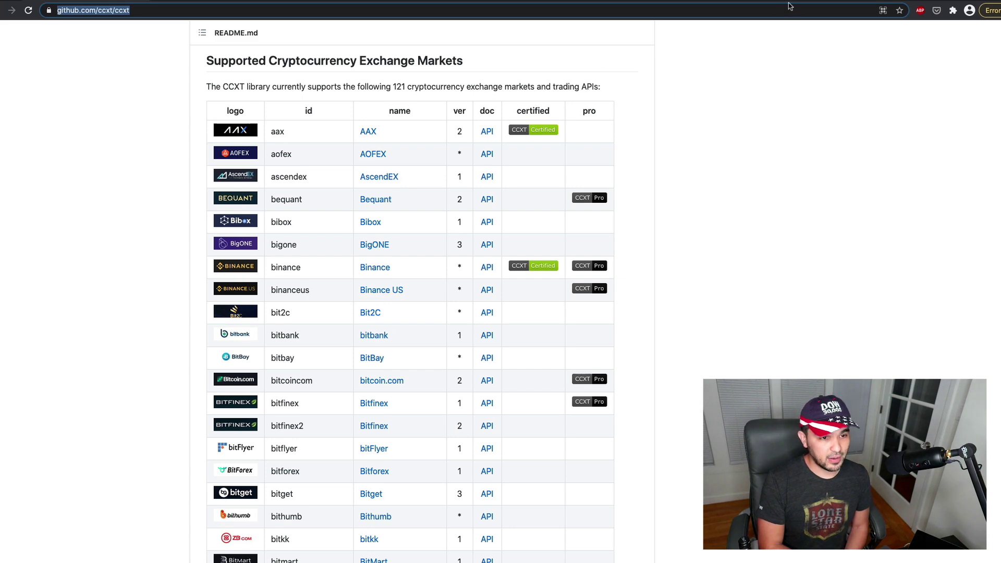
key("ctrl+Tab")
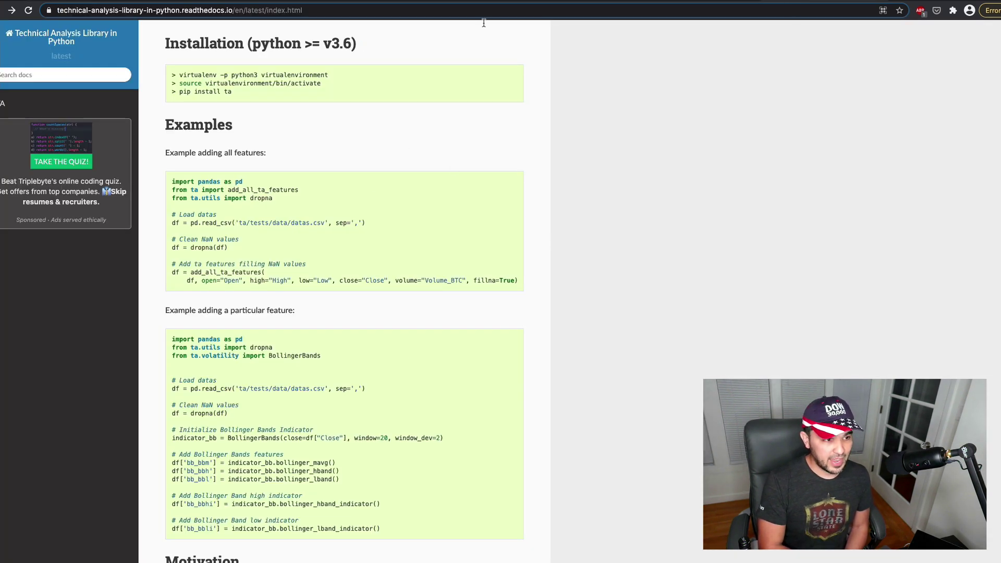
key("ctrl+Tab")
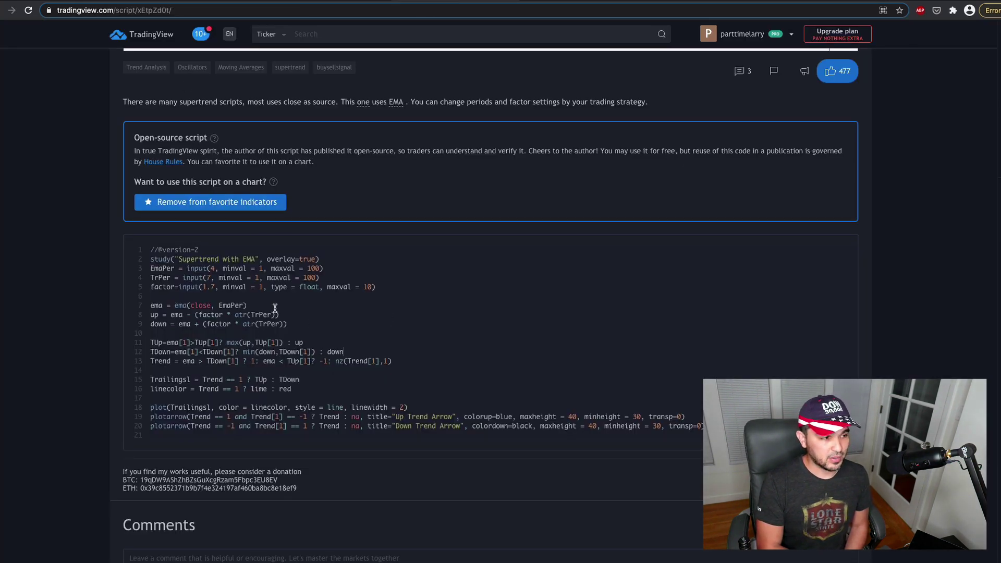
scroll(539, 148, "up", 10)
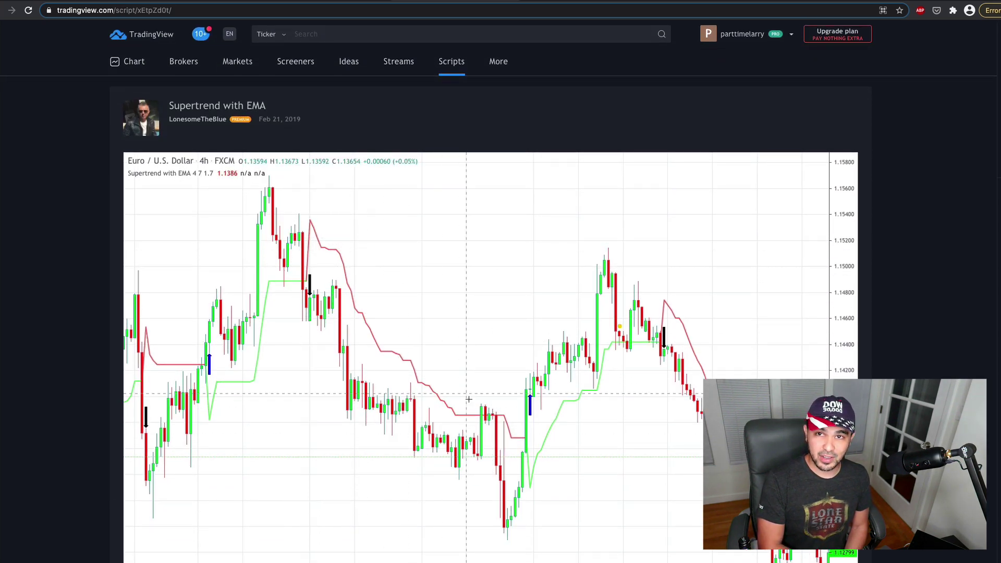
- Return to the ccxt GitHub repository page and scroll through it
left_click(127, 6)
scroll(278, 338, "up", 20)
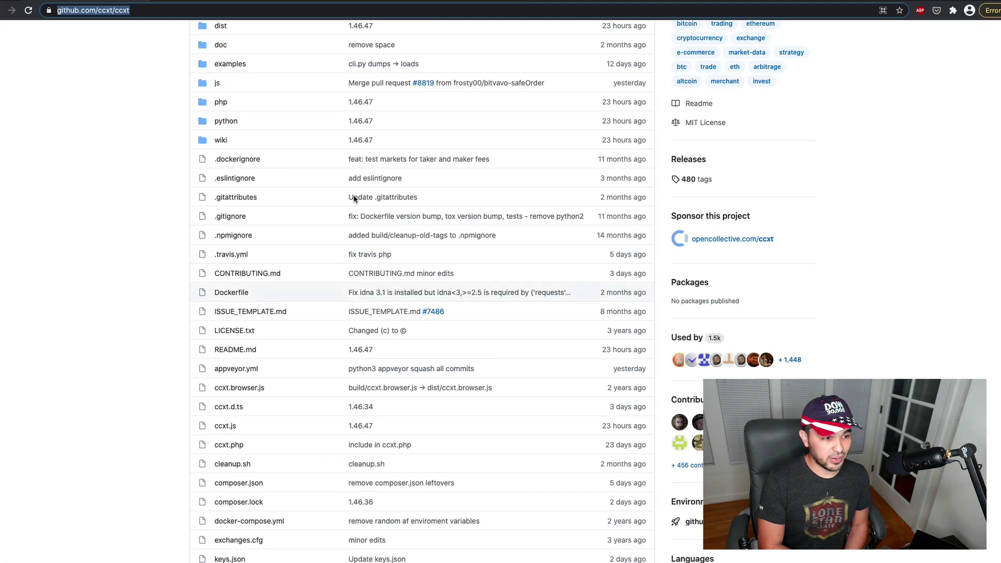
scroll(403, 460, "down", 15)
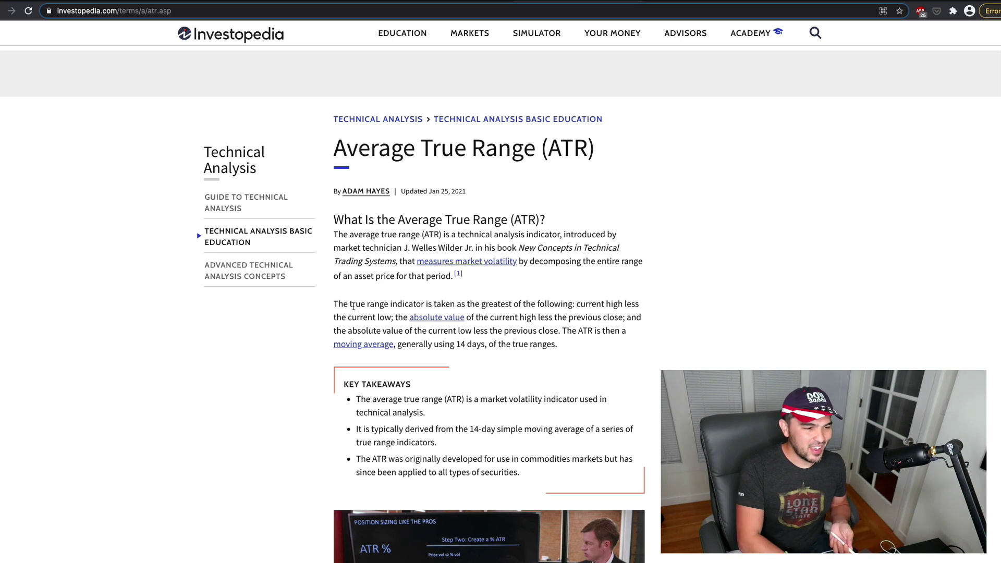
- Highlight the true range definition's high-less-low and previous-close parts, then scroll to the ATR formula
left_click_drag(352, 307, 389, 305)
left_click(448, 300)
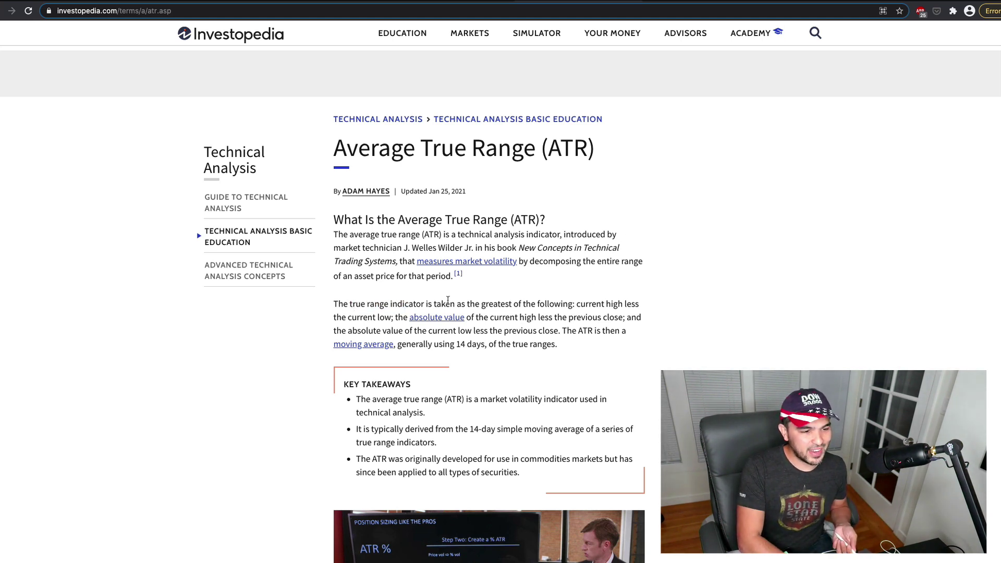
left_click_drag(505, 308, 545, 305)
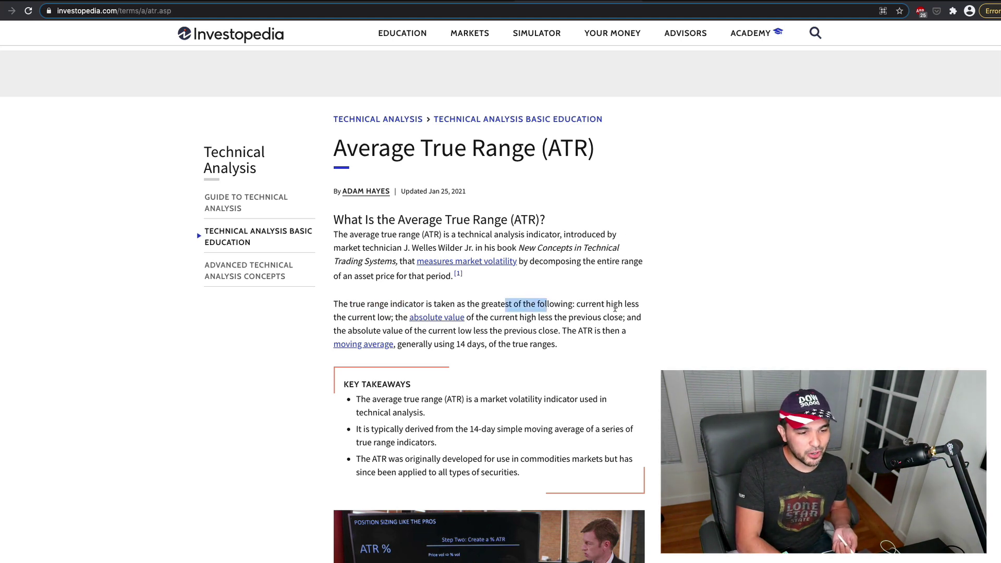
left_click_drag(617, 306, 625, 308)
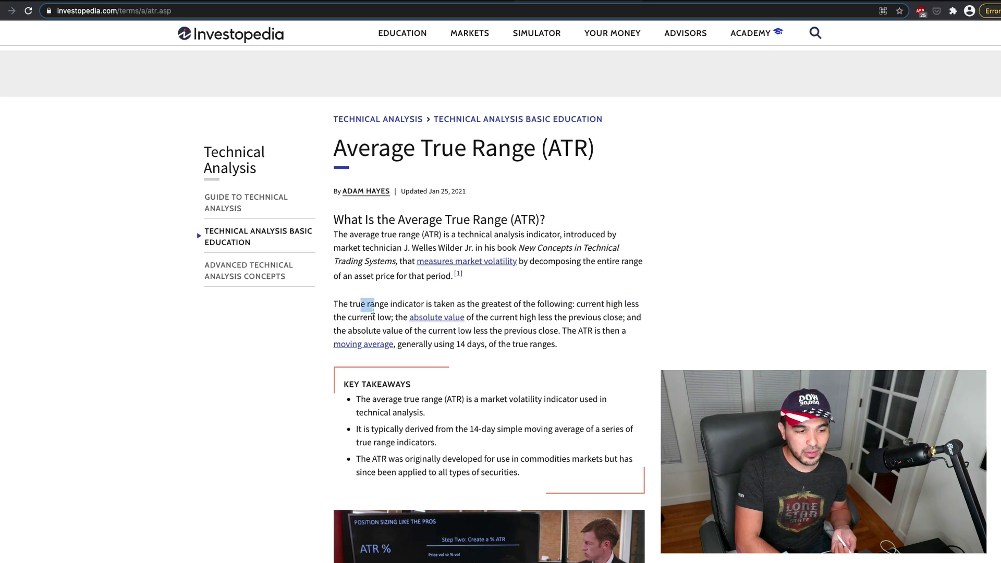
left_click_drag(495, 322, 540, 328)
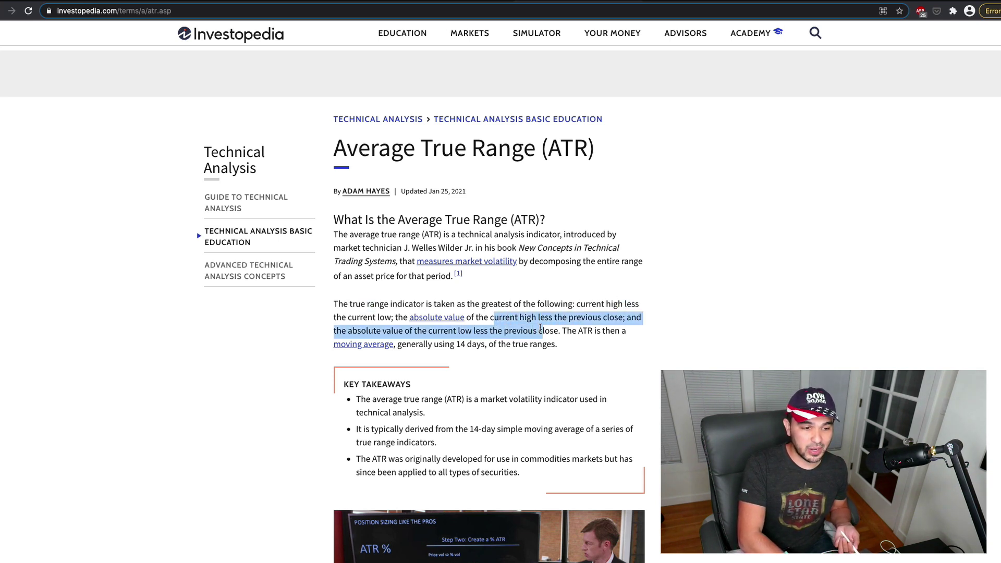
left_click(554, 319)
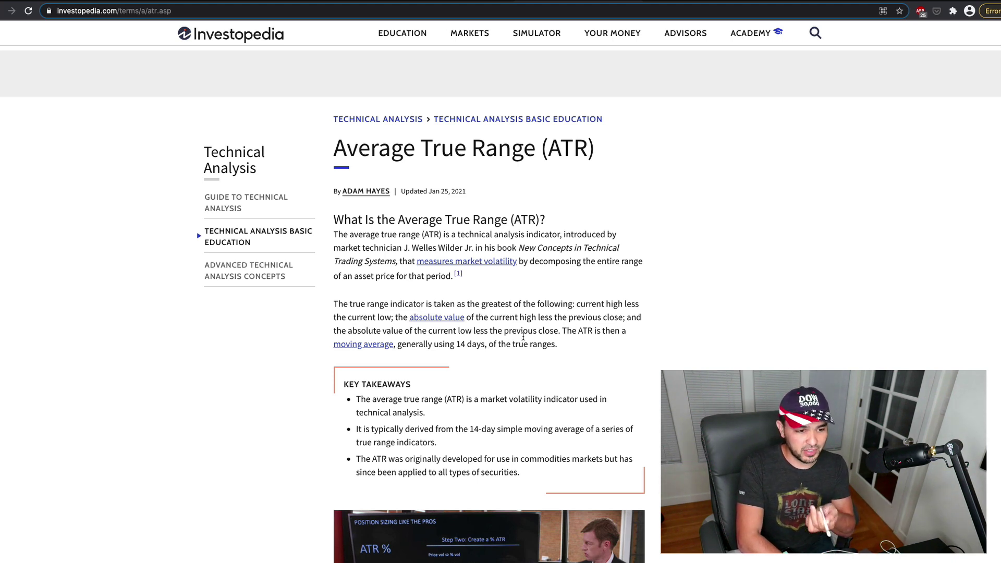
scroll(568, 329, "down", 8)
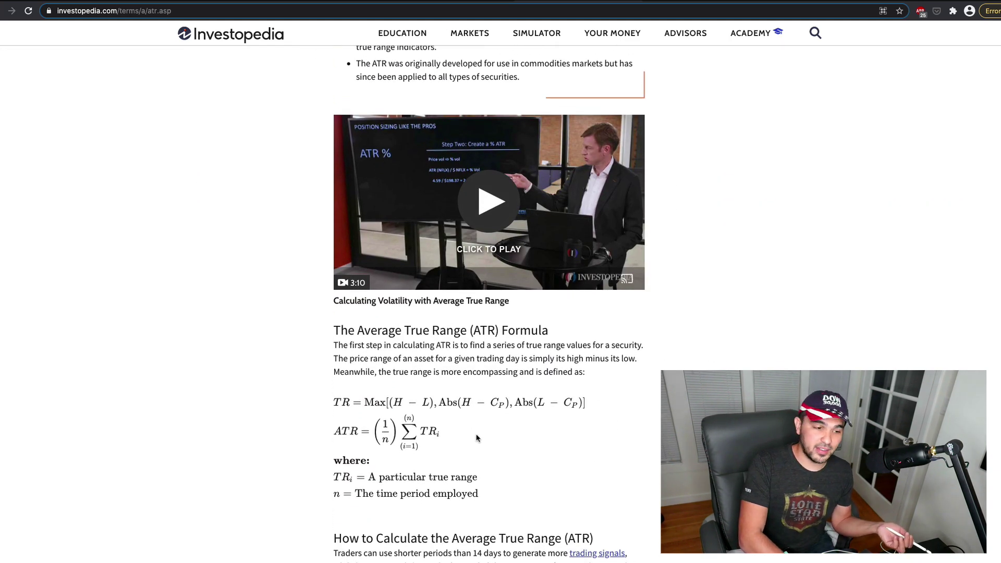
scroll(462, 403, "down", 1)
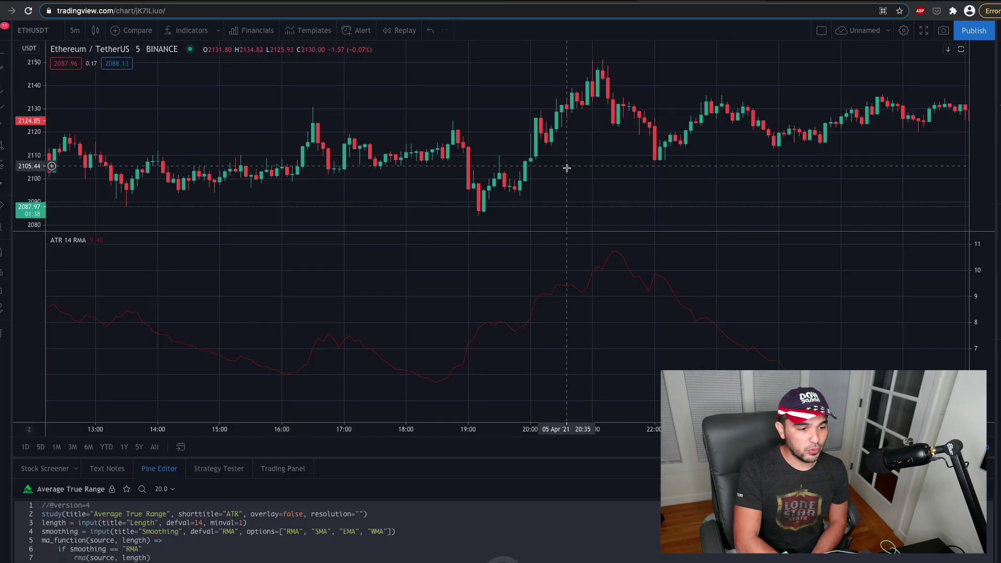
scroll(566, 168, "up", 5)
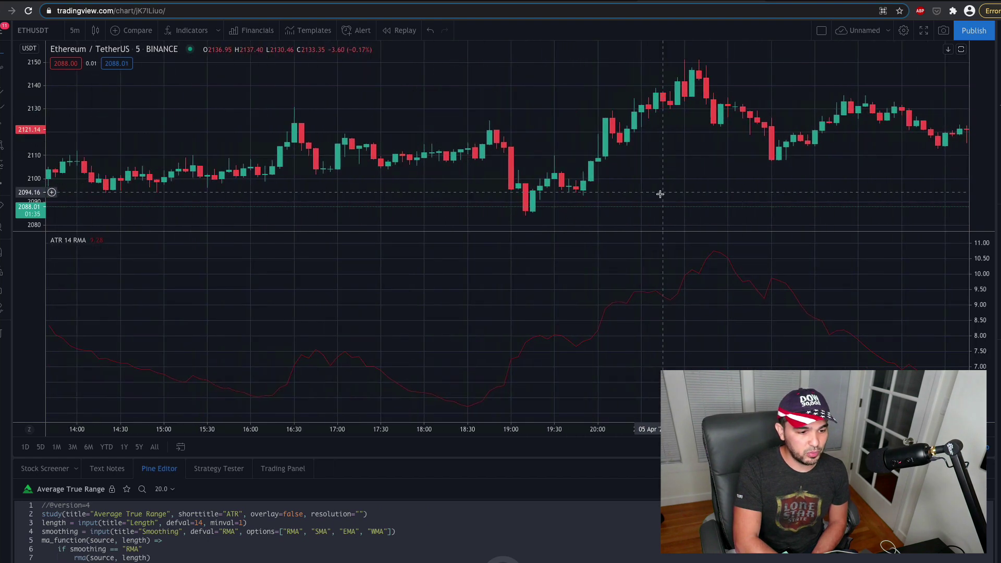
scroll(659, 194, "left", 5)
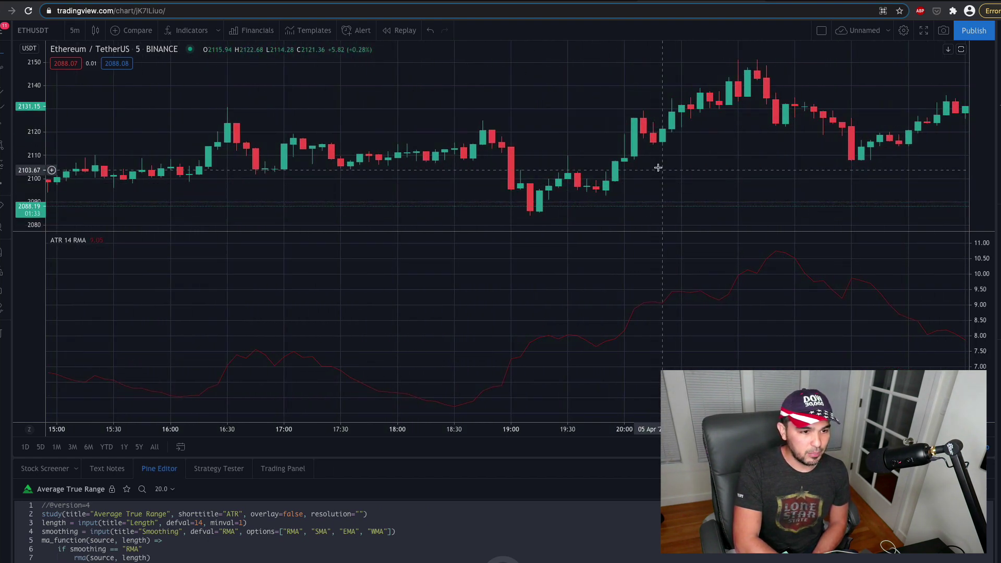
scroll(658, 166, "up", 3)
scroll(658, 166, "right", 5)
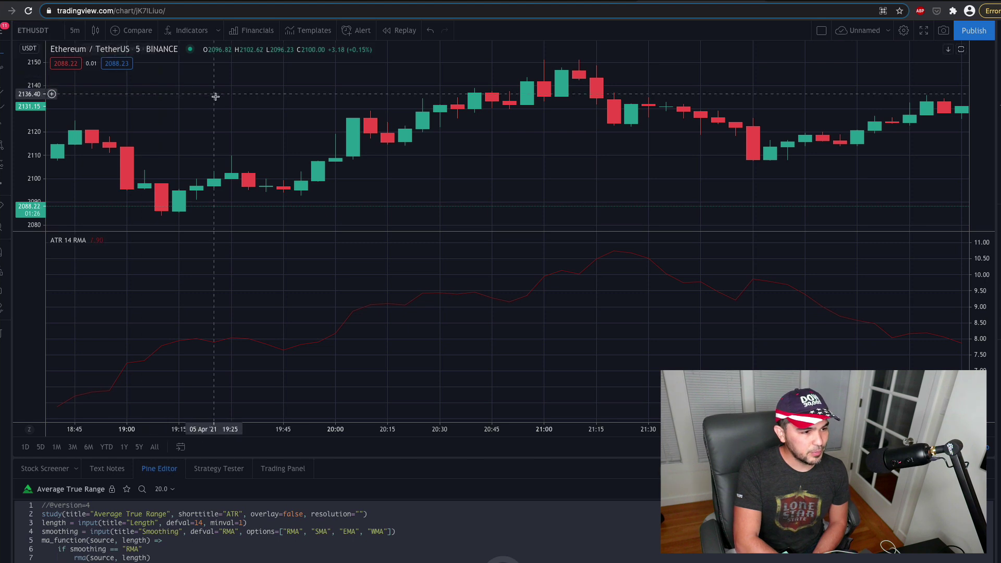
left_click_drag(214, 96, 358, 150)
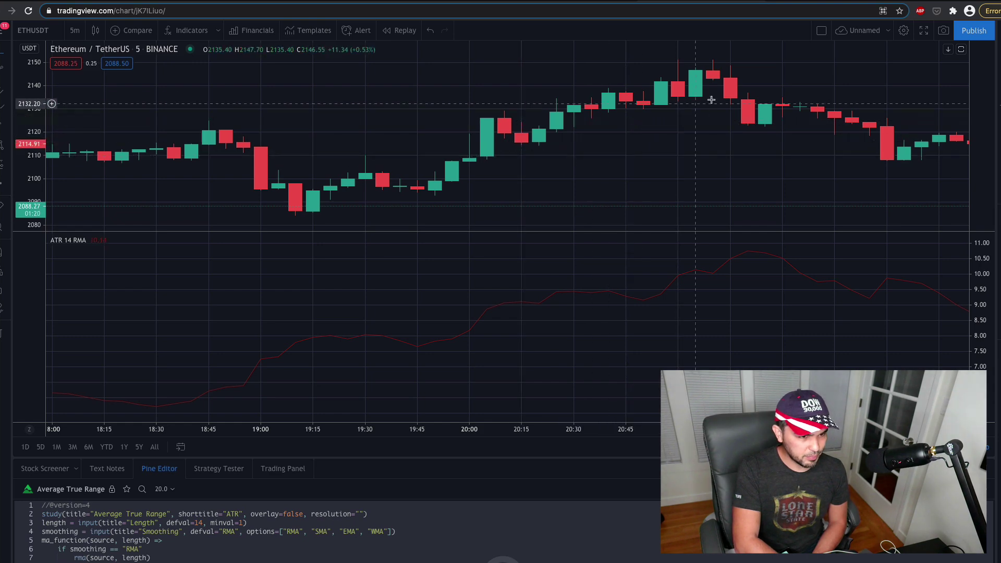
scroll(711, 99, "down", 5)
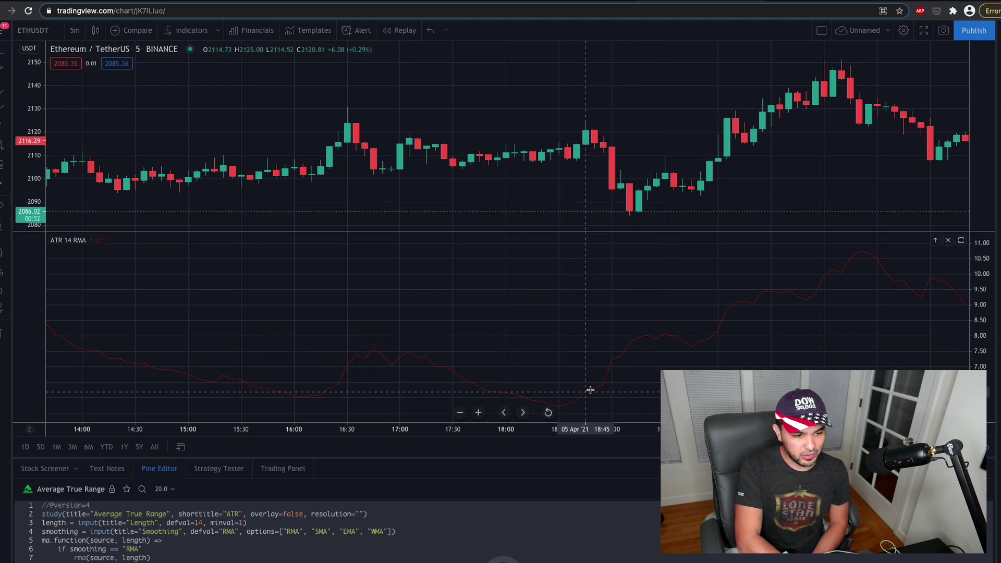
- Pan the ETH/USDT chart toward later candles and back to earlier ones to inspect the ATR 14 line
scroll(600, 354, "right", 5)
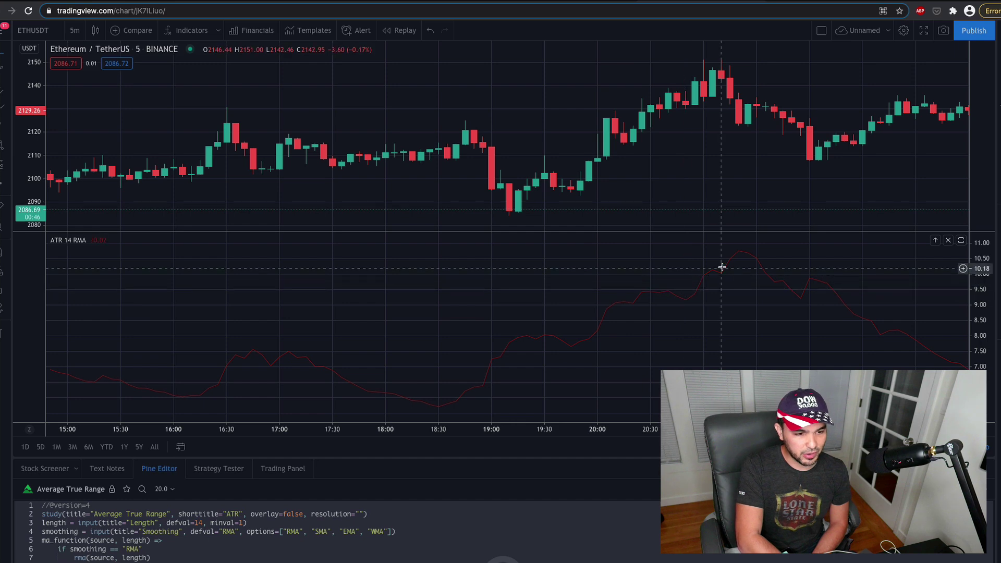
left_click_drag(740, 256, 411, 240)
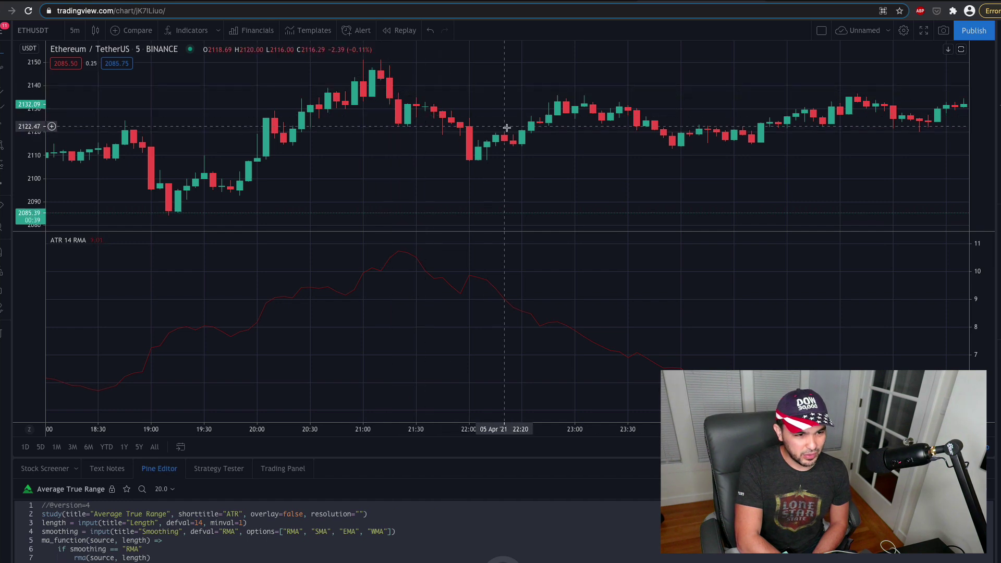
left_click_drag(681, 183, 561, 158)
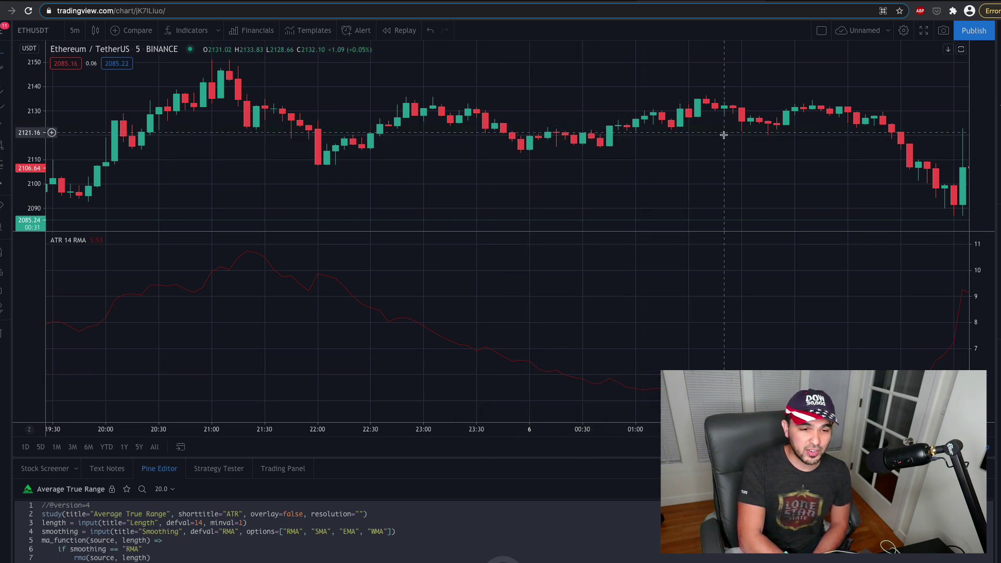
left_click_drag(721, 134, 623, 151)
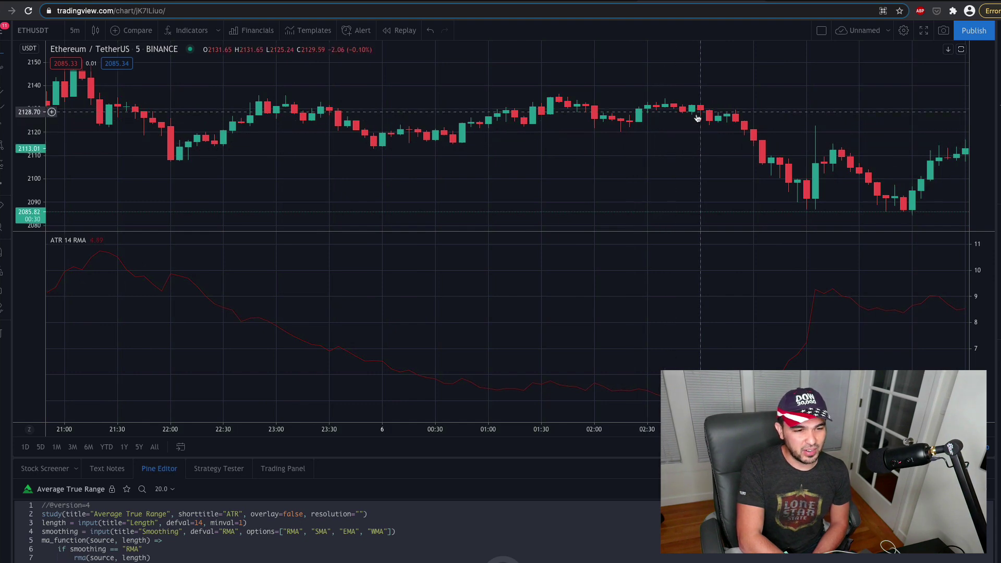
scroll(698, 284, "left", 10)
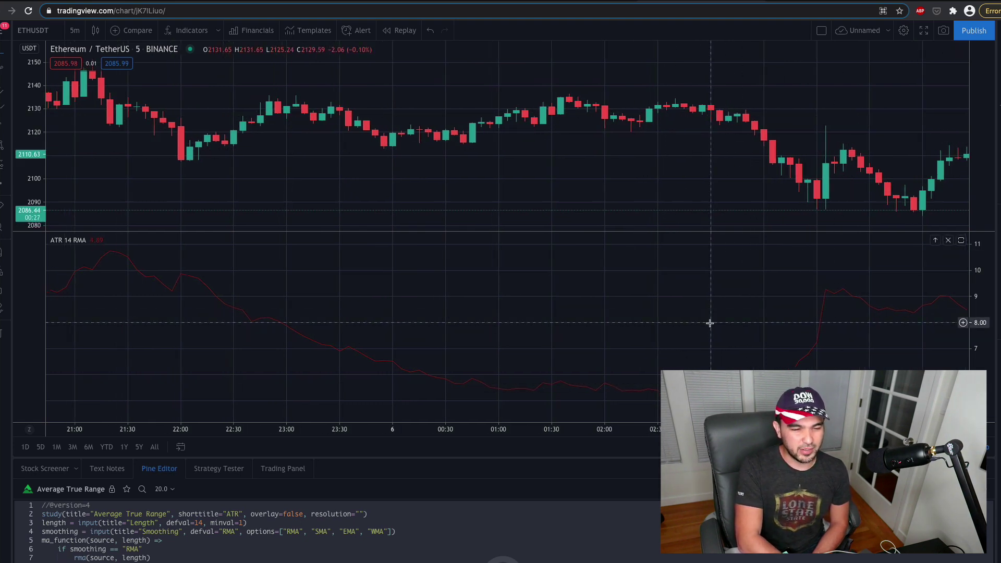
scroll(679, 329, "left", 5)
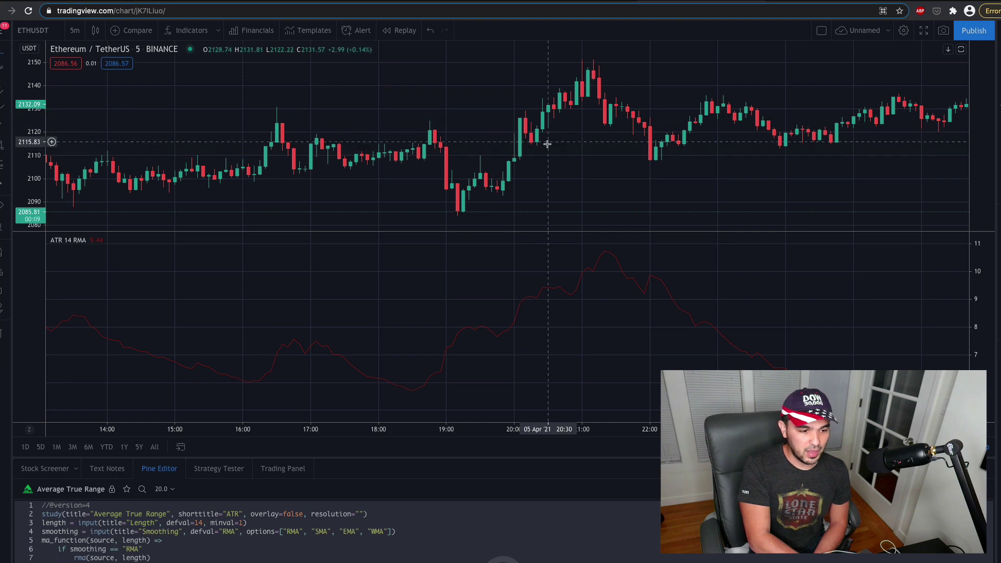
scroll(599, 129, "up", 1)
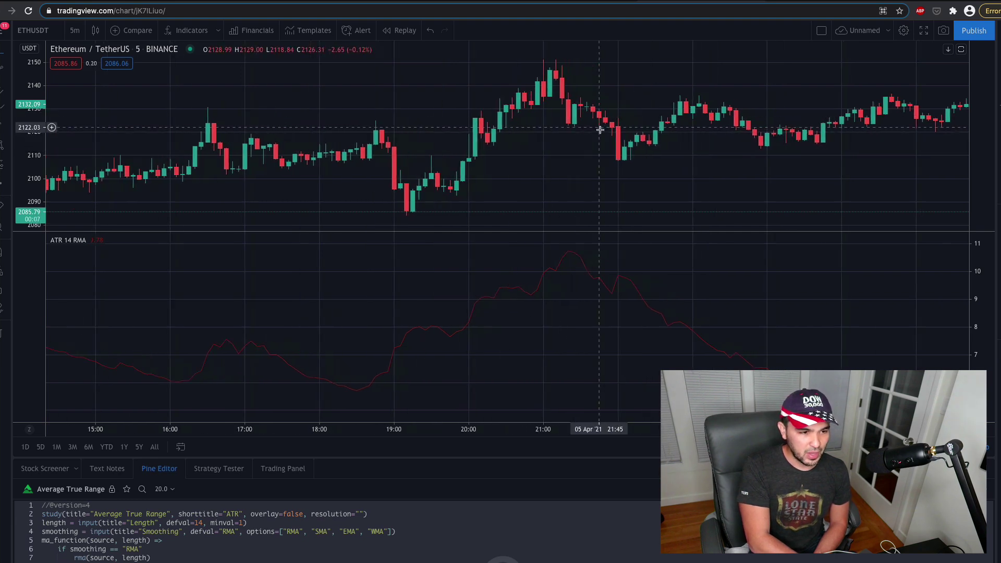
scroll(599, 130, "up", 3)
left_click_drag(383, 120, 512, 120)
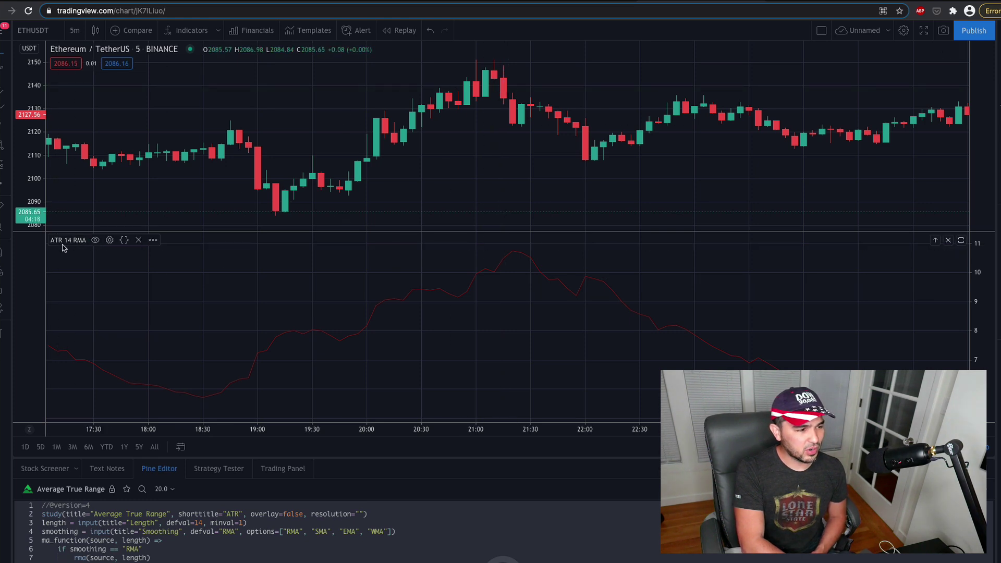
- Set the ATR indicator to Length 5 with SMA smoothing and confirm
left_click(110, 240)
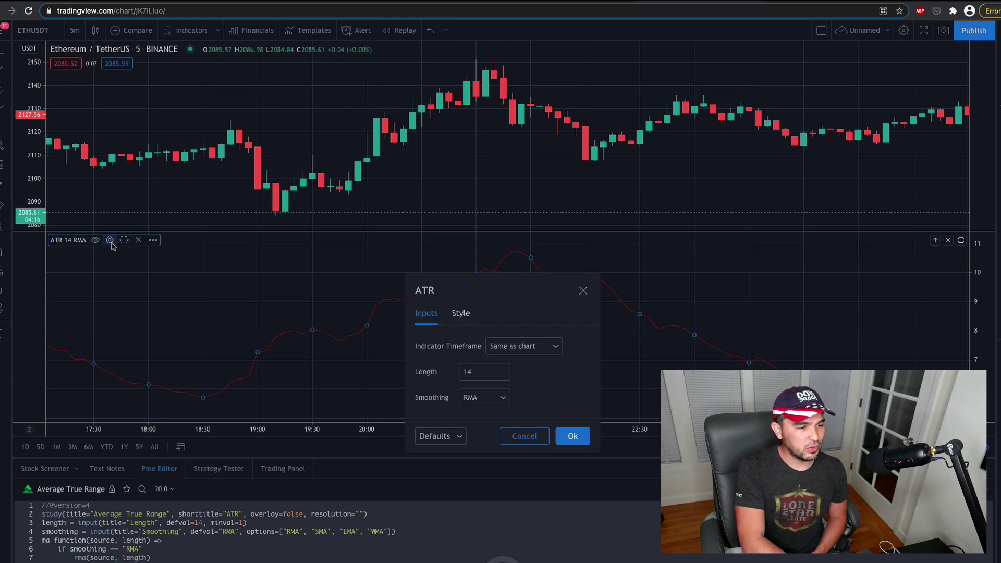
left_click(484, 372)
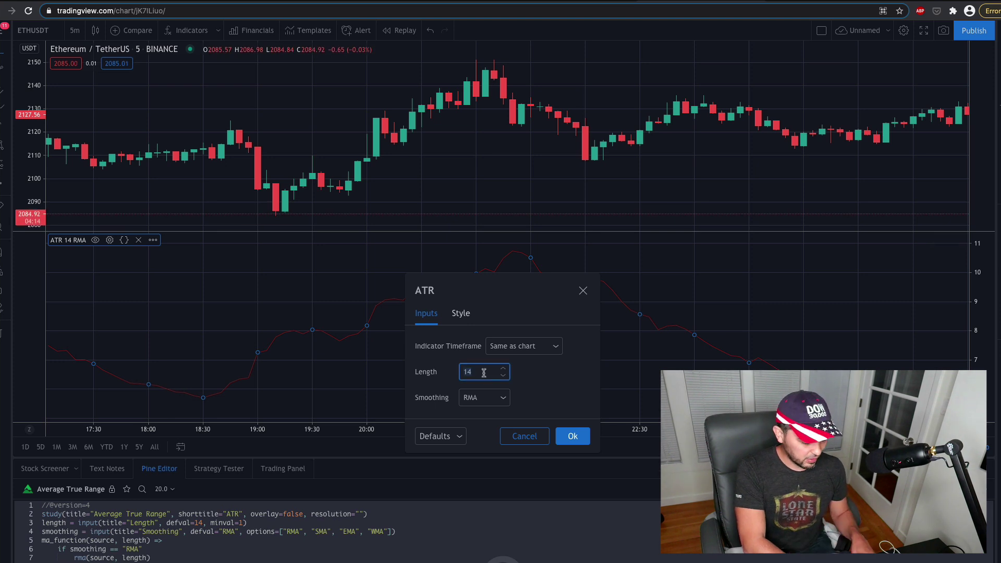
type("5")
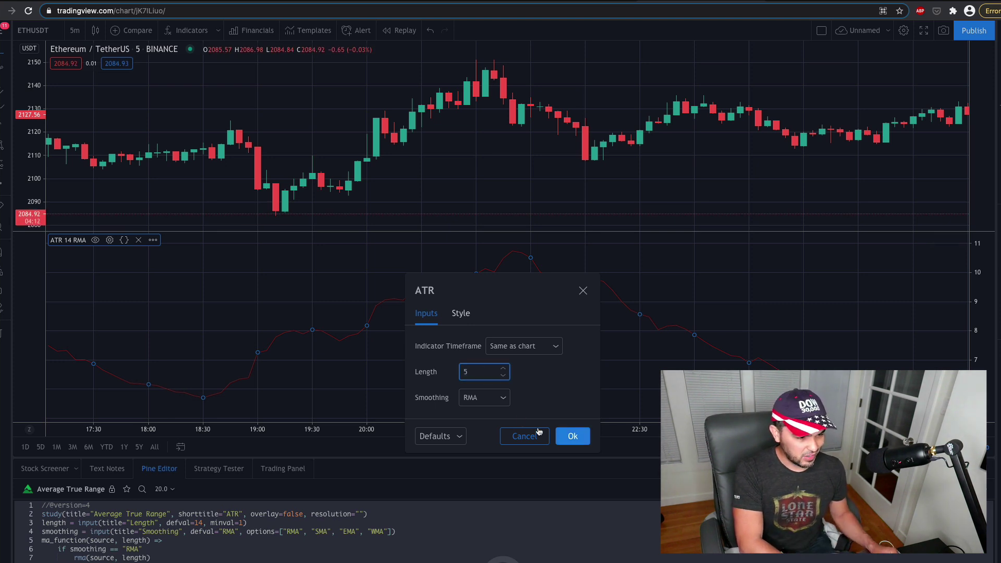
left_click(495, 398)
left_click(531, 400)
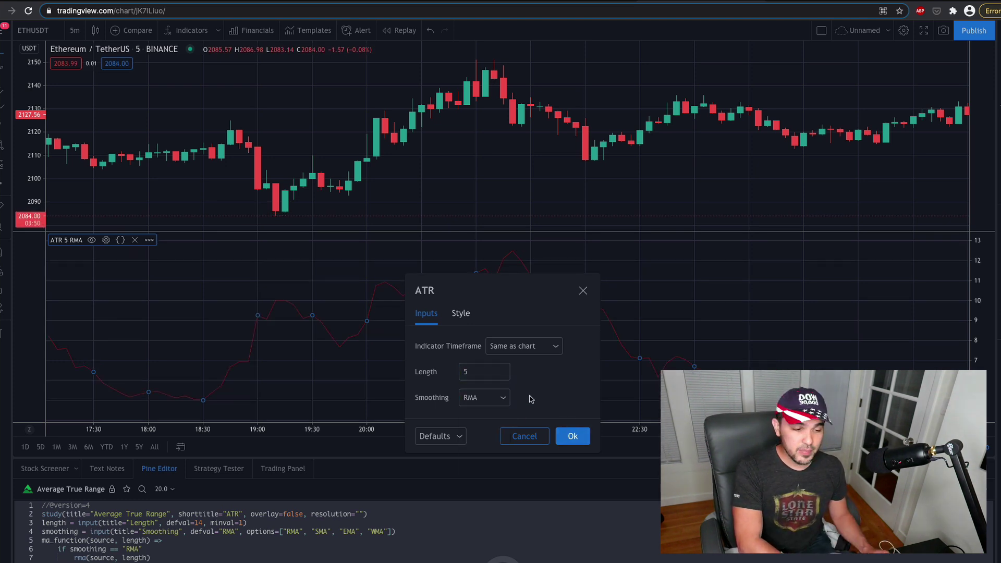
left_click(501, 397)
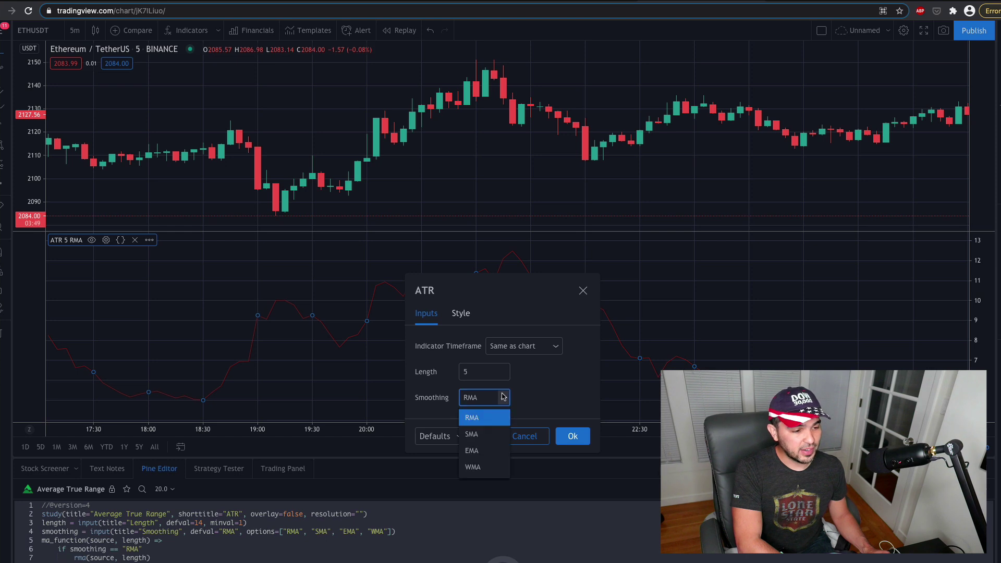
left_click(471, 434)
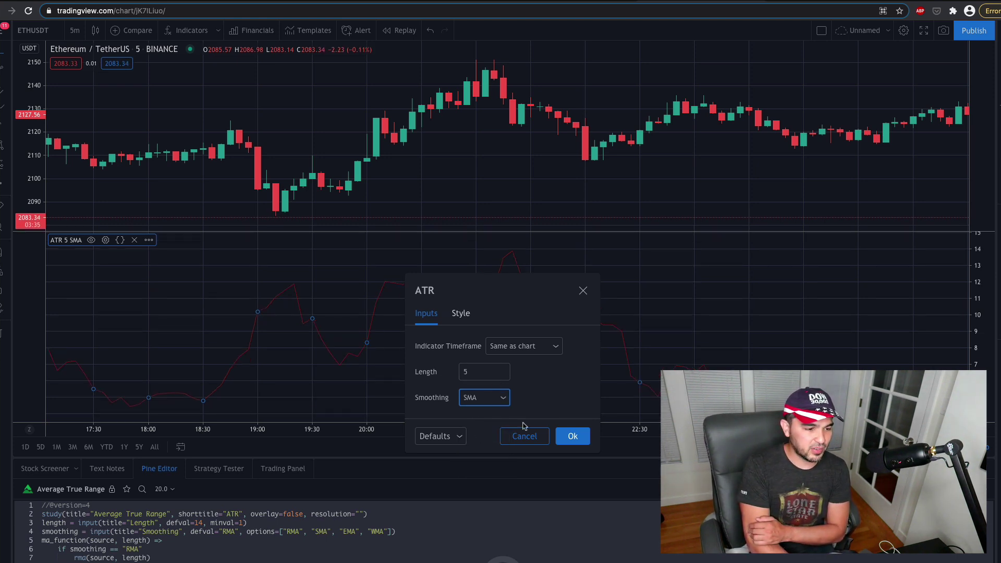
left_click(568, 443)
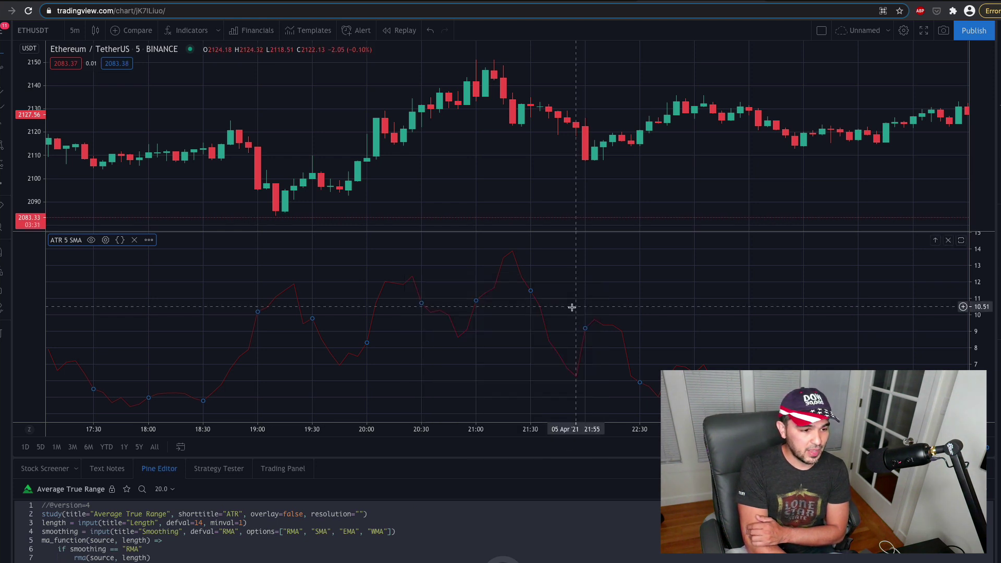
- Zoom and pan the chart back to show the earlier candles from 19:30
scroll(572, 306, "right", 3)
scroll(493, 168, "right", 2)
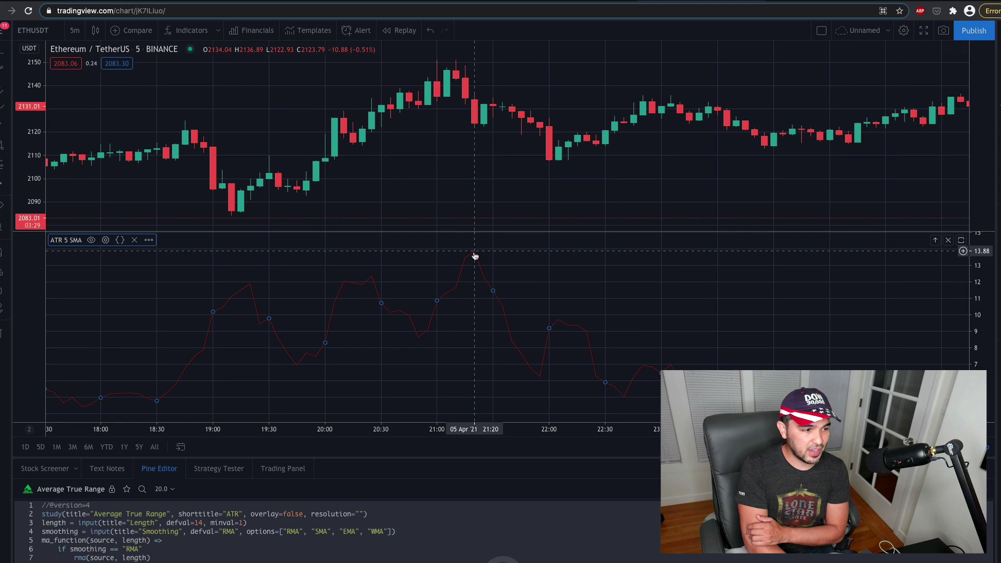
scroll(634, 297, "up", 5)
left_click_drag(402, 277, 650, 328)
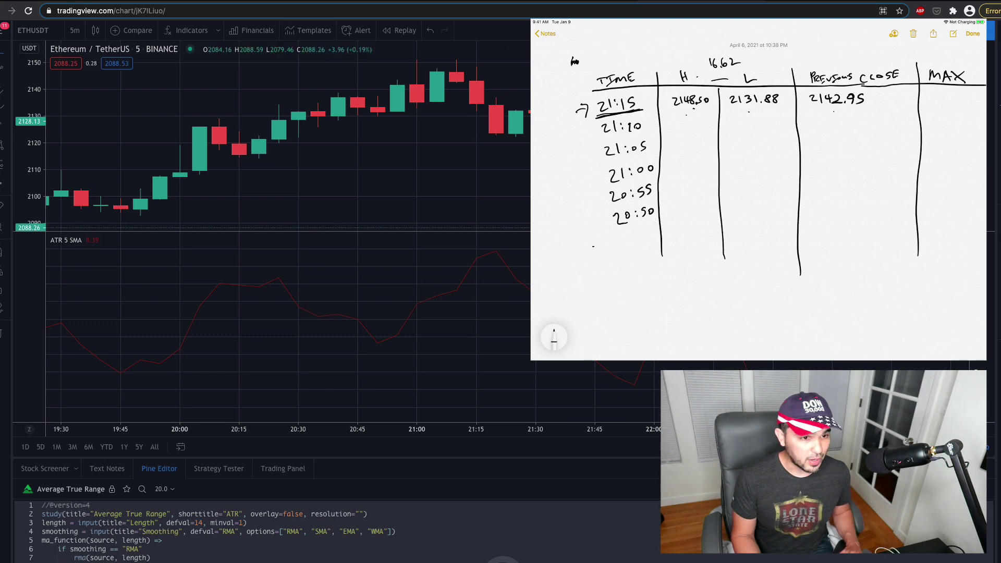
- Switch to the Investopedia ATR article and highlight H − L in the true range formula
key("ctrl+Tab")
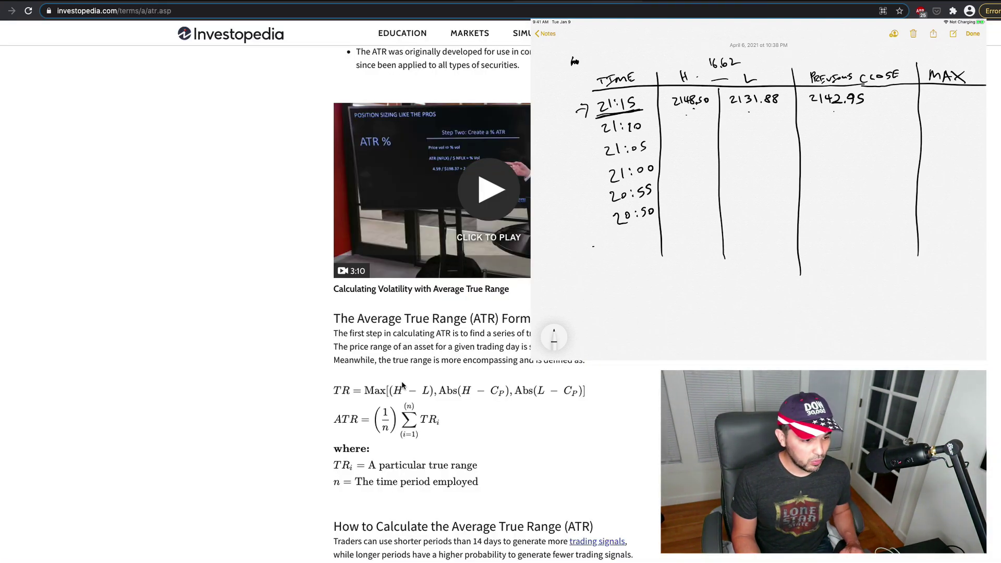
left_click_drag(394, 390, 423, 391)
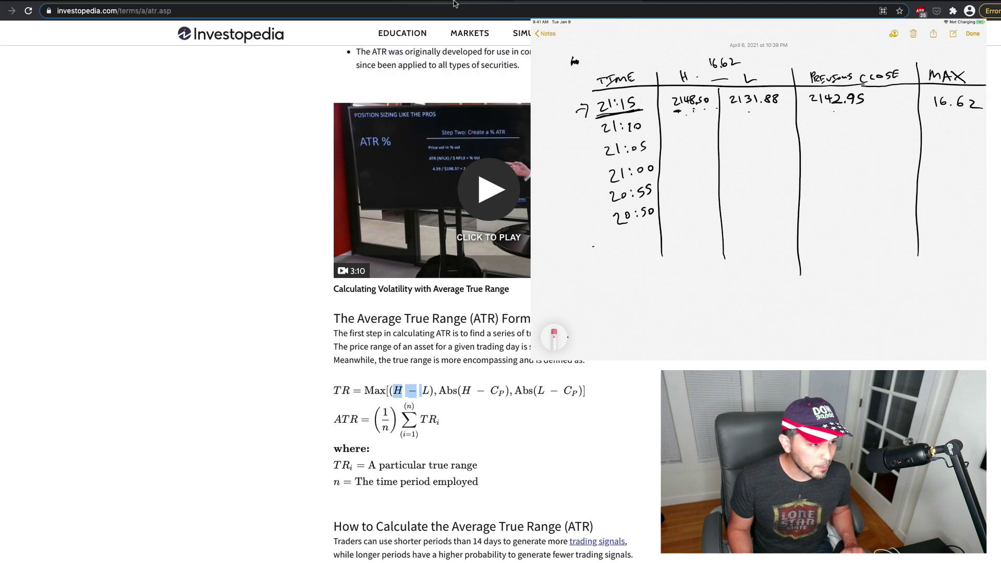
- Go back to the TradingView ETH/USDT chart tab
left_click(417, 3)
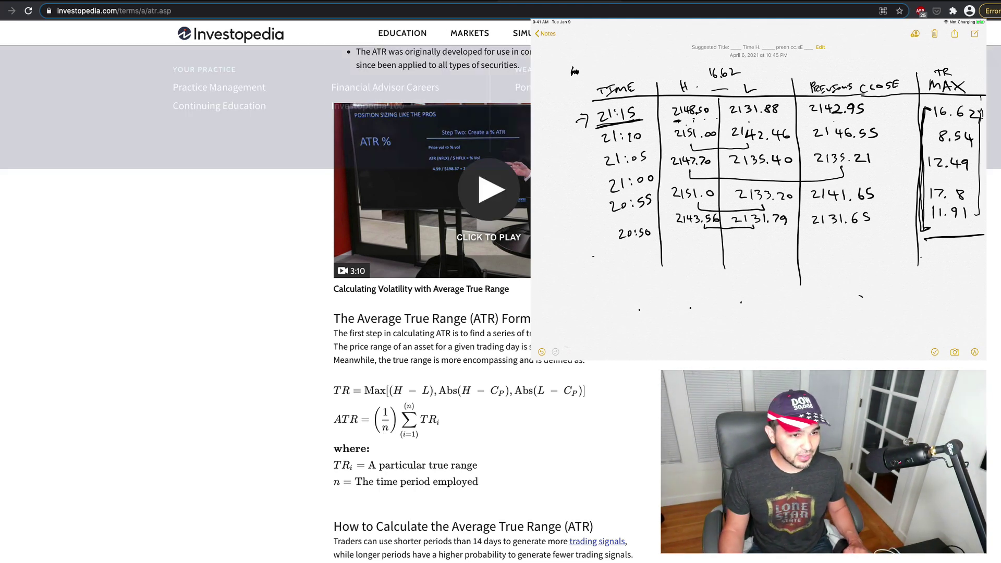
- Calculate 67.36/5 in Google Search and select the 13.472 result
key("ctrl+Tab")
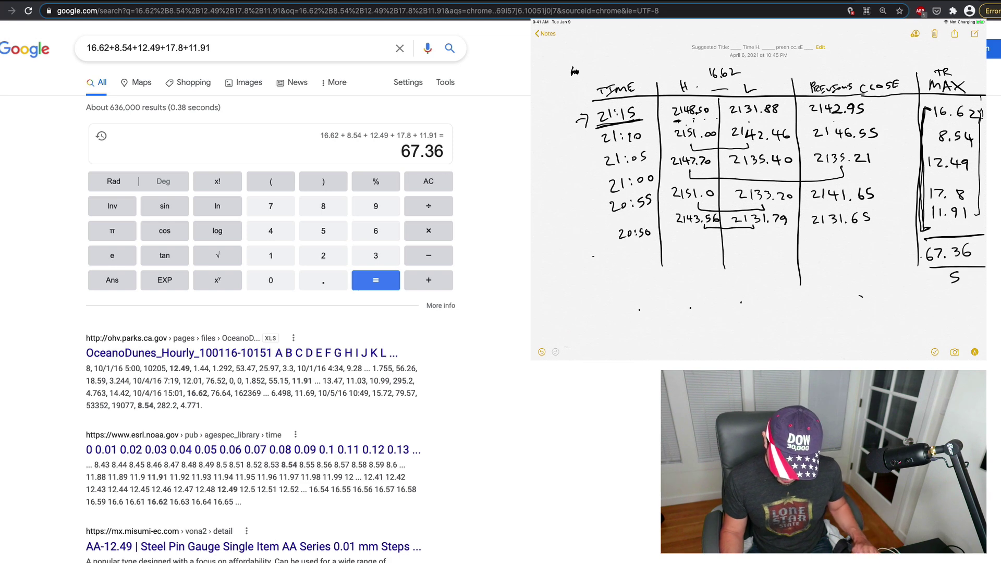
key("super+l")
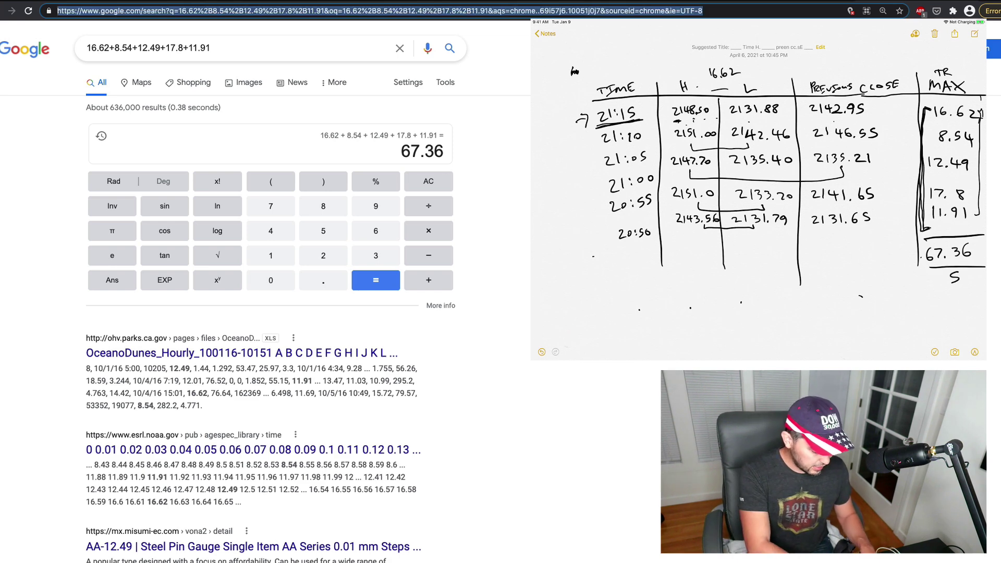
type("76")
key("Escape")
key("Escape")
type("67.3")
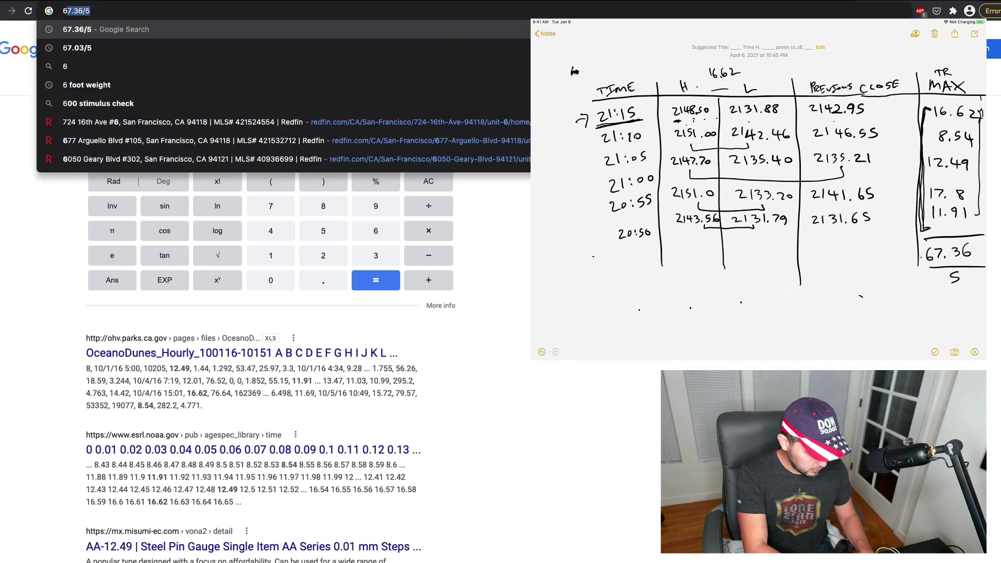
type("6/5")
key("Return")
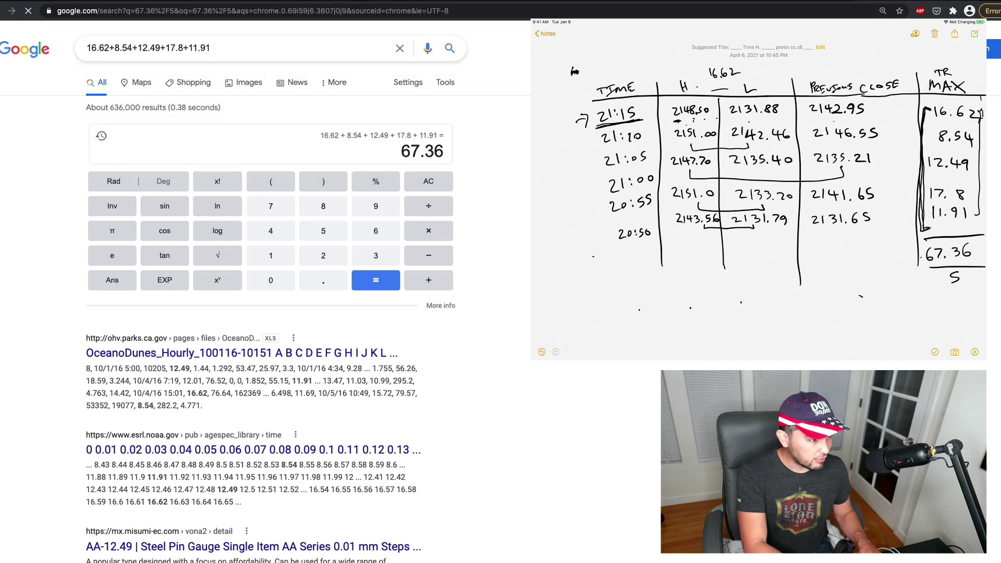
double_click(414, 150)
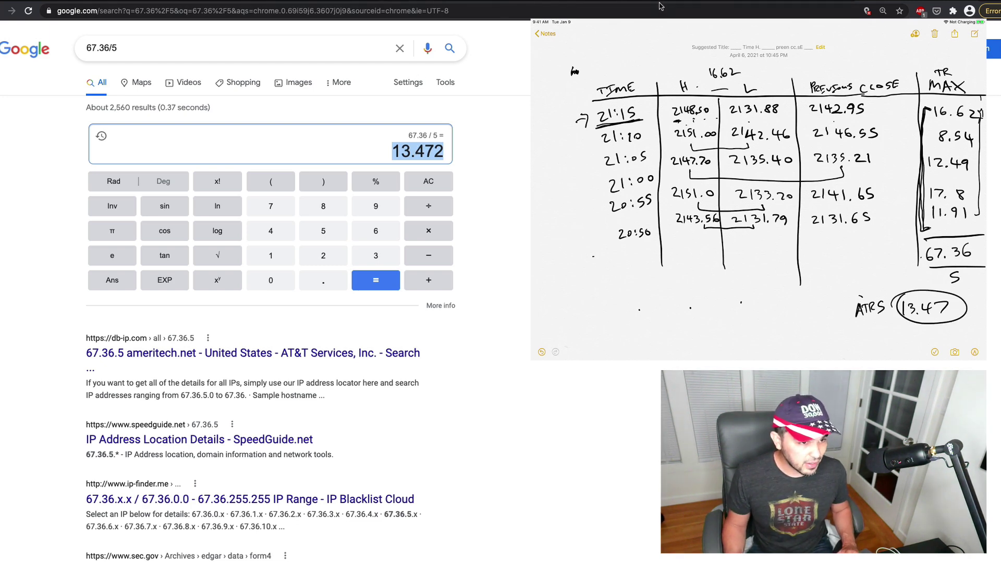
- Enlarge the ATR 5 SMA pane and pan the chart forward past midnight to the 01:00 candles
key("ctrl+Tab")
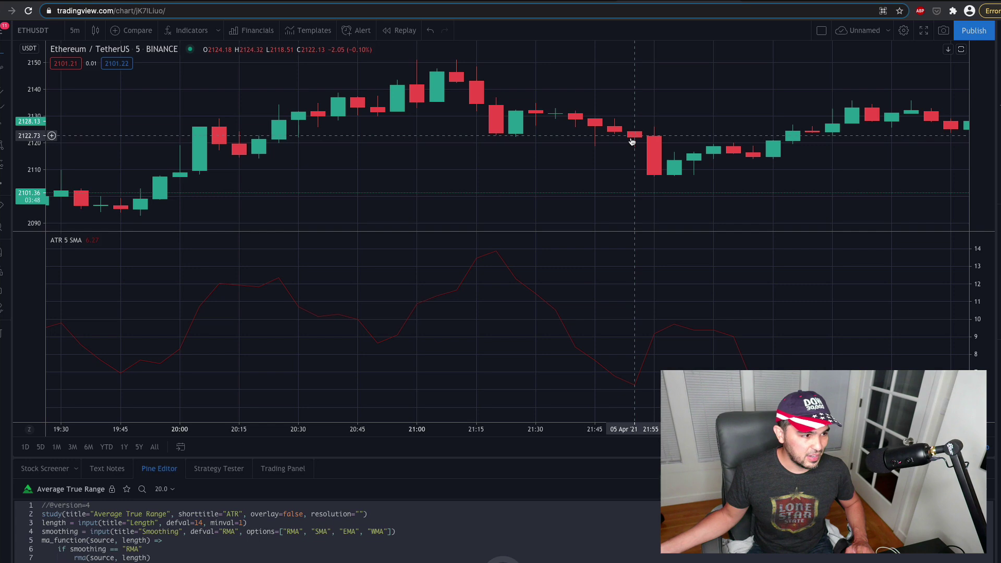
left_click_drag(587, 230, 512, 193)
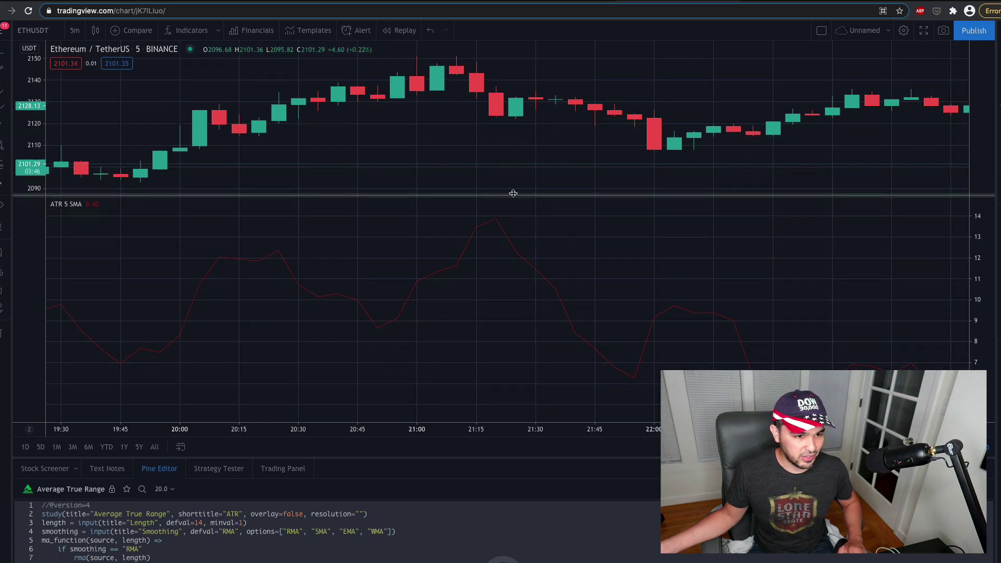
left_click_drag(797, 169, 351, 82)
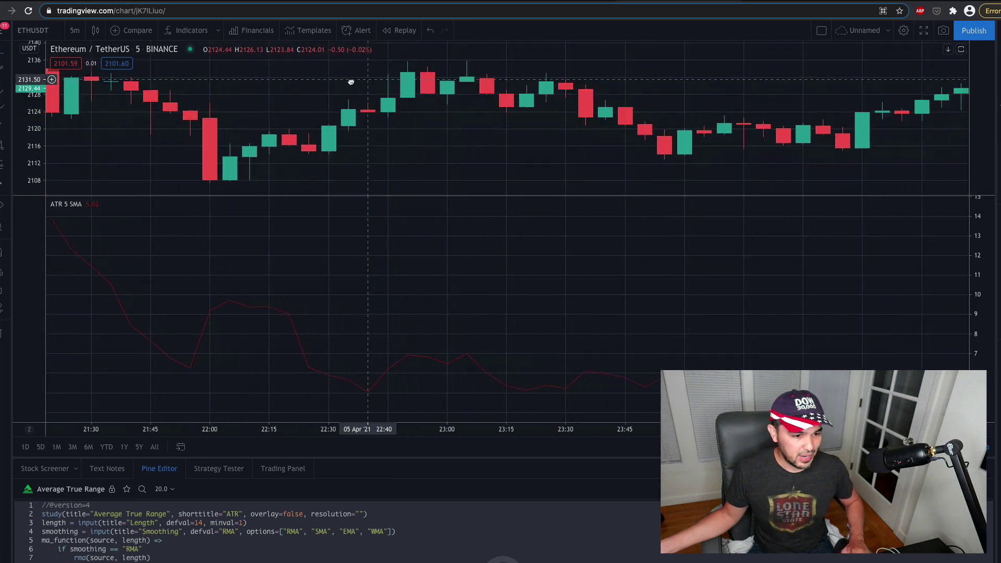
left_click_drag(581, 255, 78, 219)
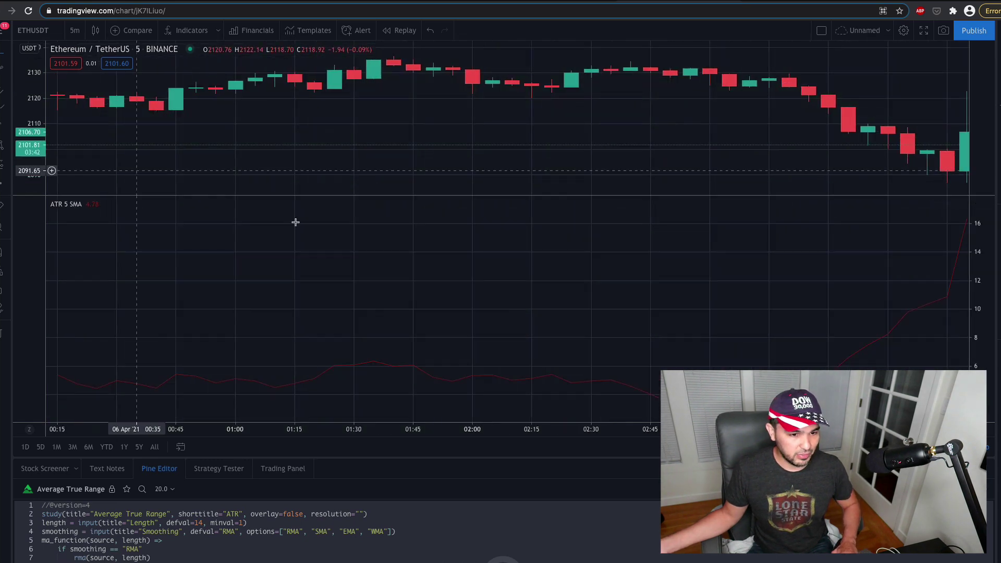
scroll(335, 263, "right", 5)
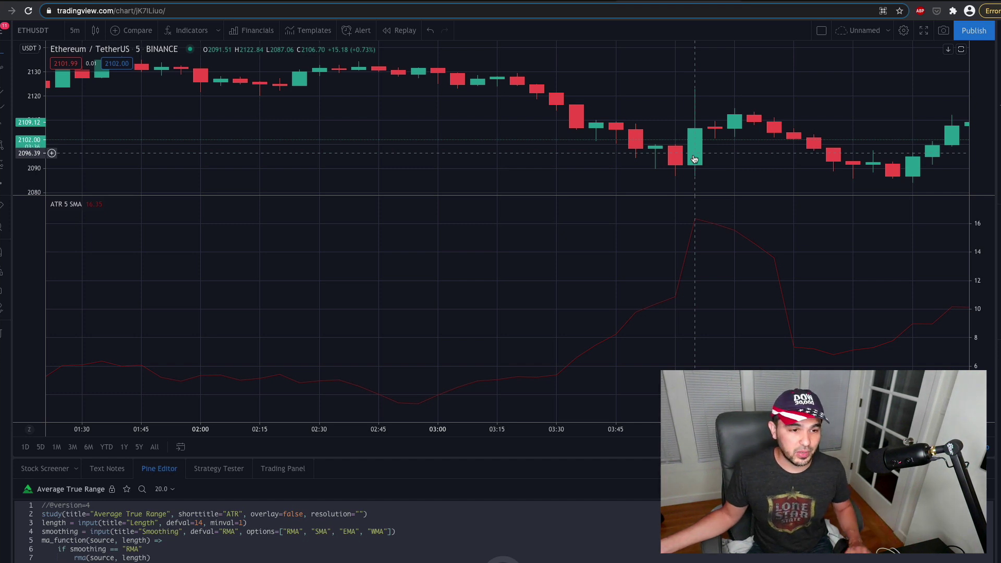
scroll(694, 159, "left", 1)
left_click_drag(469, 112, 576, 145)
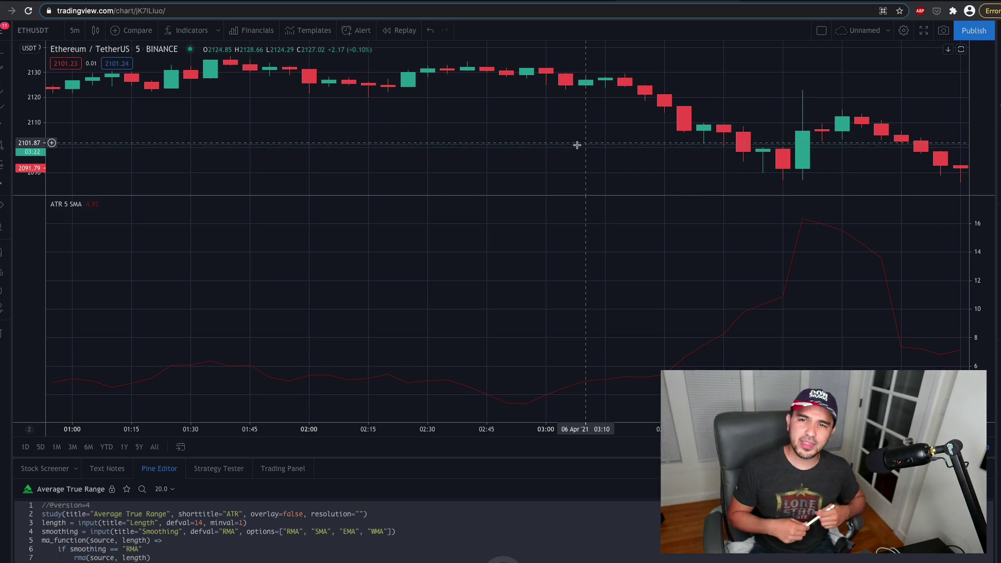
- Switch to the ta library documentation tab and scroll to the top of its welcome page
left_click(766, 2)
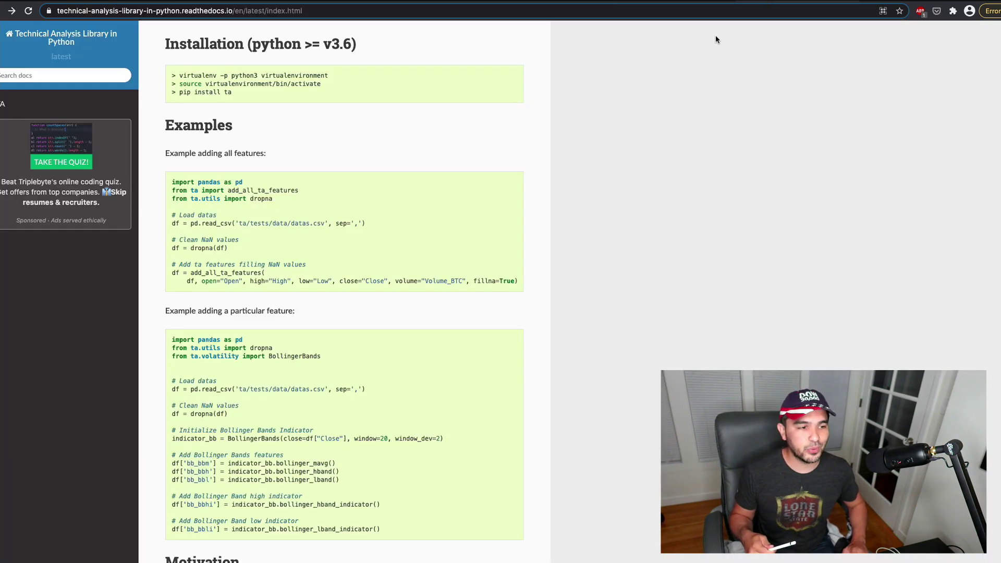
scroll(648, 107, "up", 3)
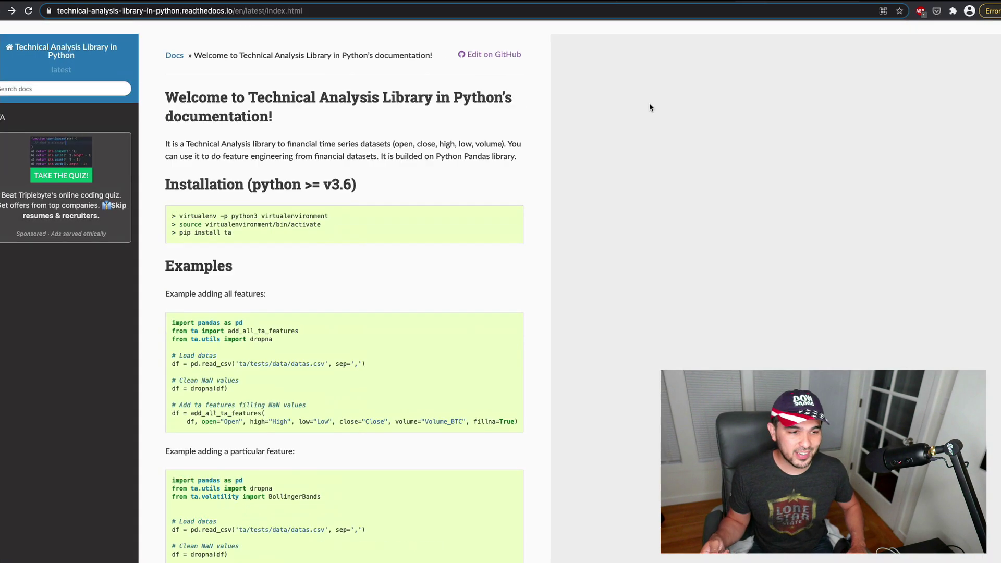